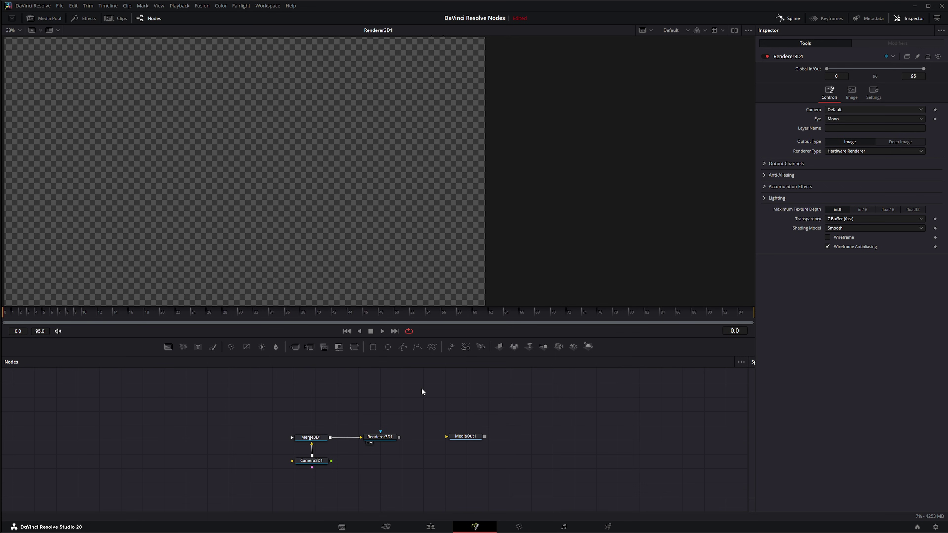
- Add a Shape 3D node, connect it to Merge3D1 and push it back to Z about -7.7
{"action": "left_click_drag", "start_coordinate": [514, 347], "coordinate": [312, 439]}
{"action": "left_click_drag", "start_coordinate": [307, 398], "coordinate": [310, 399]}
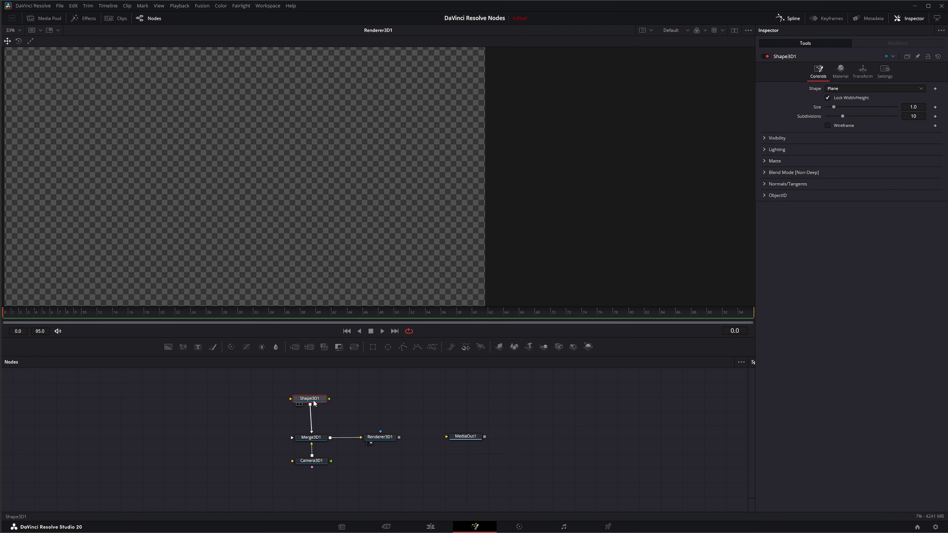
{"action": "left_click_drag", "start_coordinate": [311, 438], "coordinate": [302, 233]}
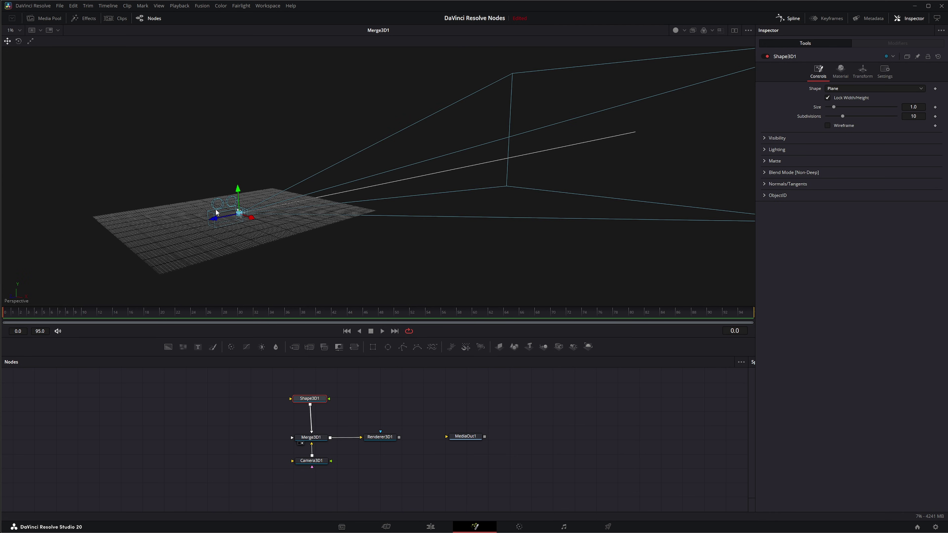
{"action": "left_click_drag", "start_coordinate": [218, 221], "coordinate": [258, 212]}
{"action": "left_click_drag", "start_coordinate": [380, 437], "coordinate": [216, 238]}
- Make the shape a Sphere and raise its base and height subdivisions to 100
{"action": "left_click", "coordinate": [770, 51]}
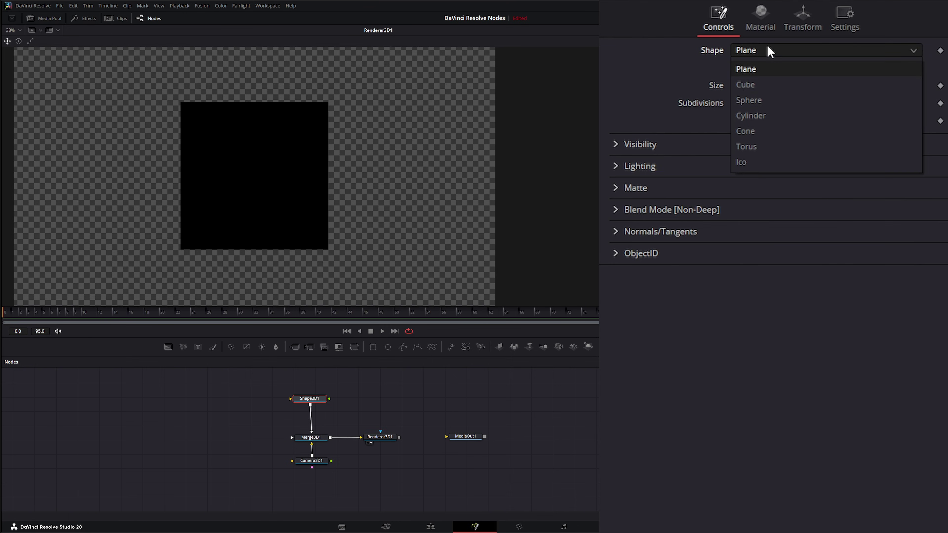
{"action": "left_click", "coordinate": [771, 101]}
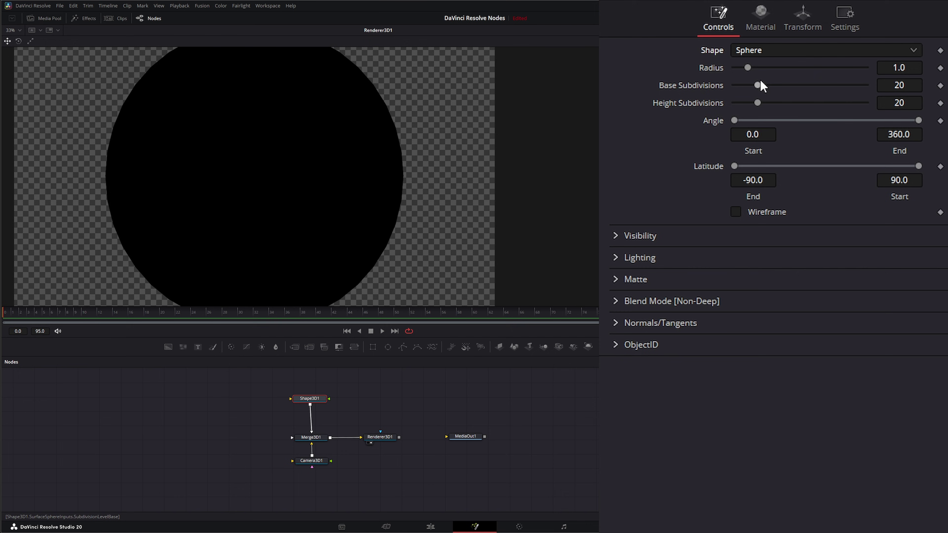
{"action": "left_click_drag", "start_coordinate": [761, 85], "coordinate": [865, 85]}
{"action": "left_click_drag", "start_coordinate": [757, 101], "coordinate": [870, 103]}
- Check the renderer and scene node selection, ending on the sphere's transform settings
{"action": "left_click", "coordinate": [803, 23]}
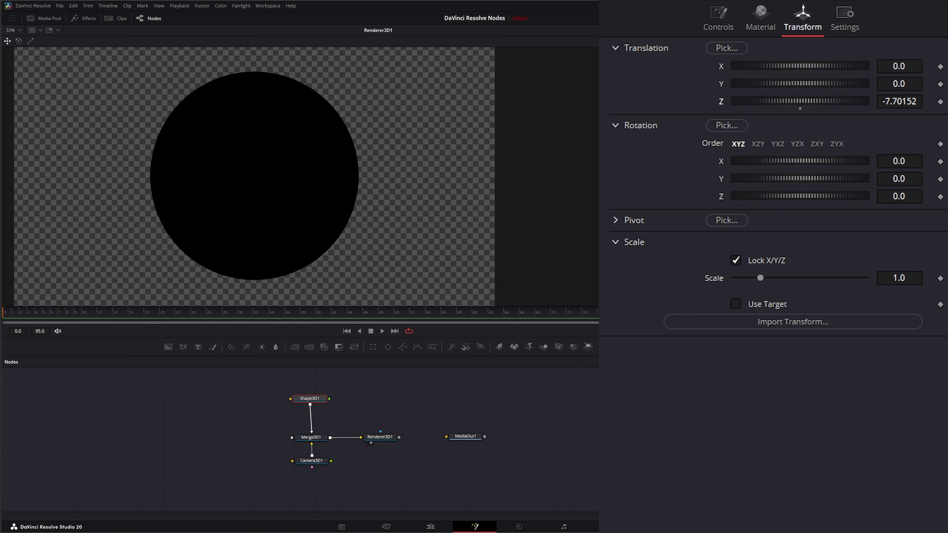
{"action": "left_click", "coordinate": [499, 468]}
{"action": "left_click_drag", "start_coordinate": [241, 383], "coordinate": [404, 491]}
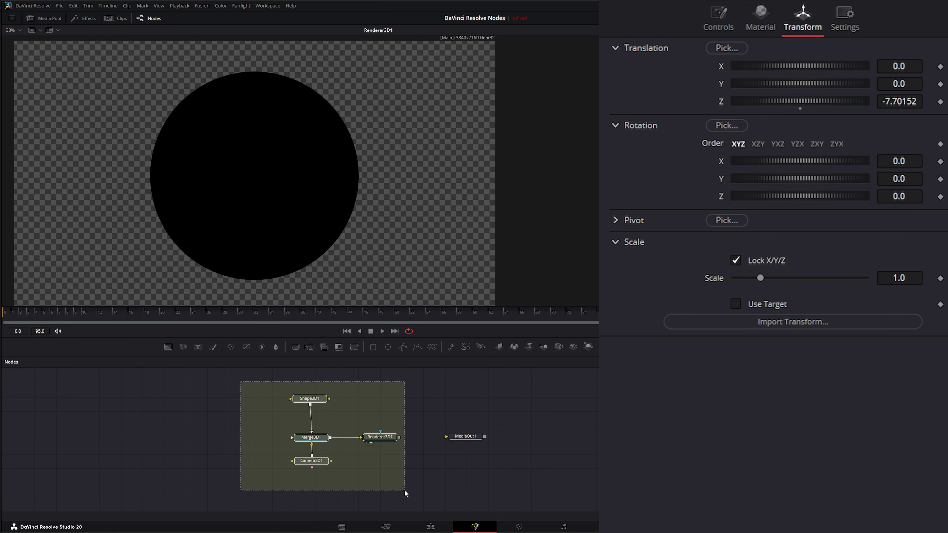
{"action": "left_click_drag", "start_coordinate": [248, 383], "coordinate": [391, 479]}
{"action": "left_click", "coordinate": [375, 435]}
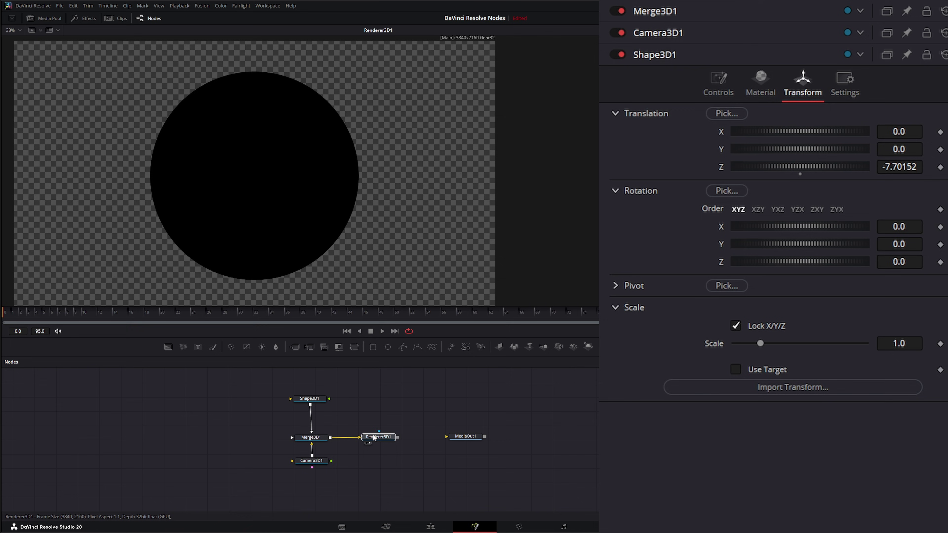
{"action": "left_click_drag", "start_coordinate": [374, 435], "coordinate": [376, 435]}
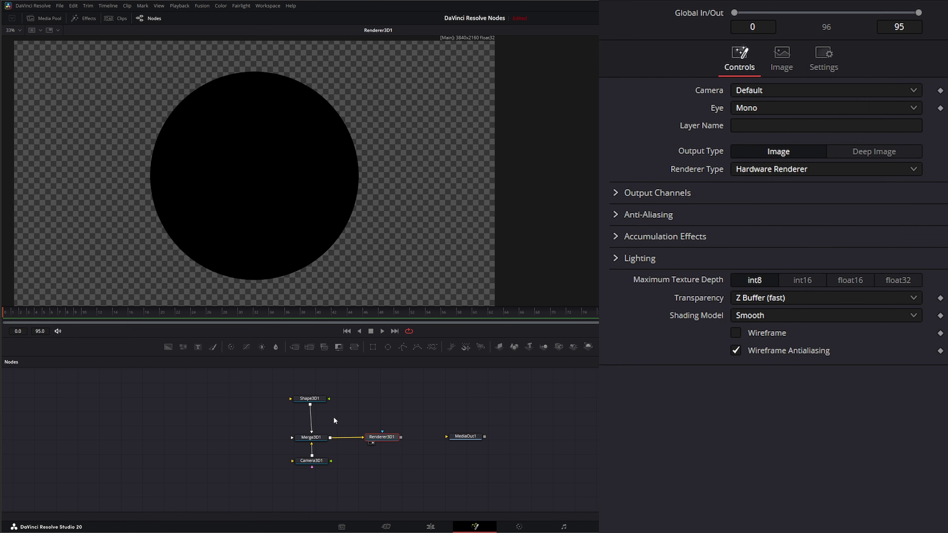
{"action": "left_click", "coordinate": [312, 404]}
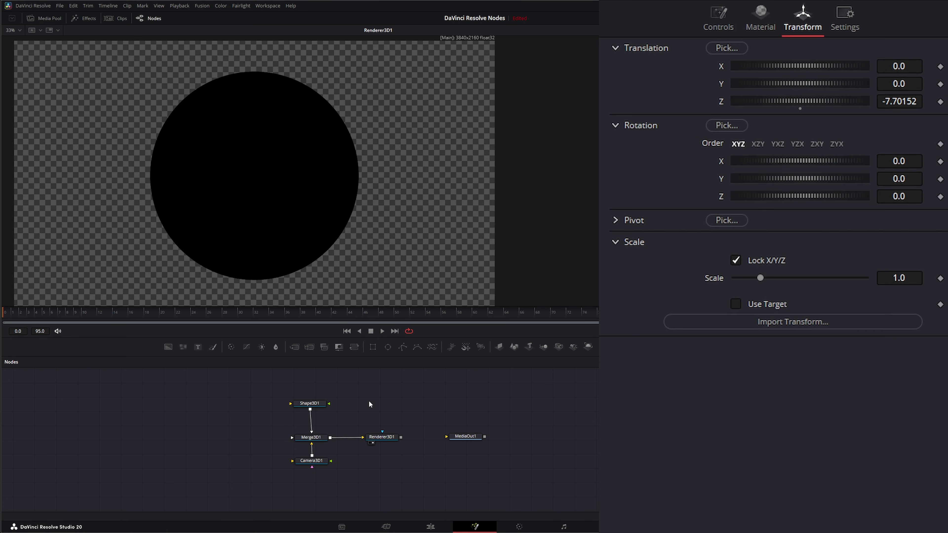
- Add a Dome Light via the 'dome' tool search and wire it into Merge3D1 beside the sphere
{"action": "key", "text": "shift+space"}
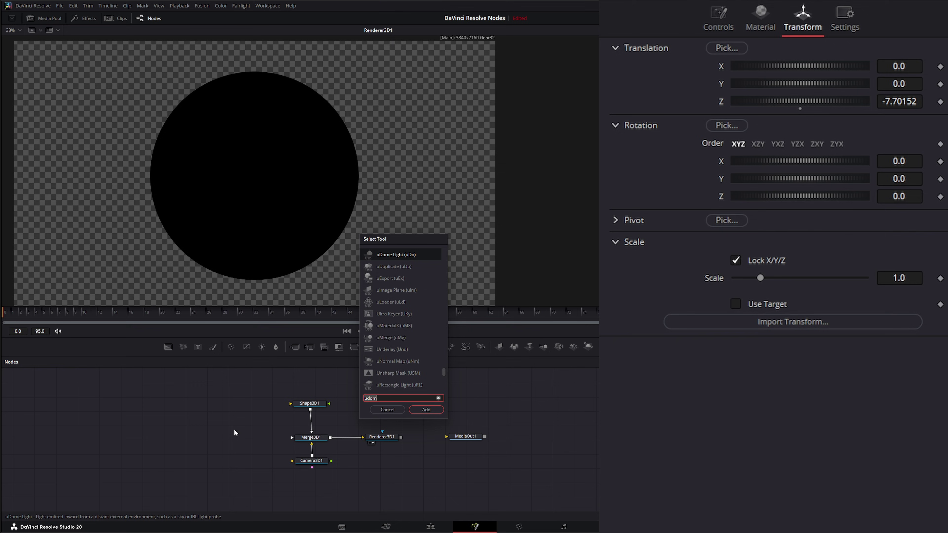
{"action": "type", "text": "dome"}
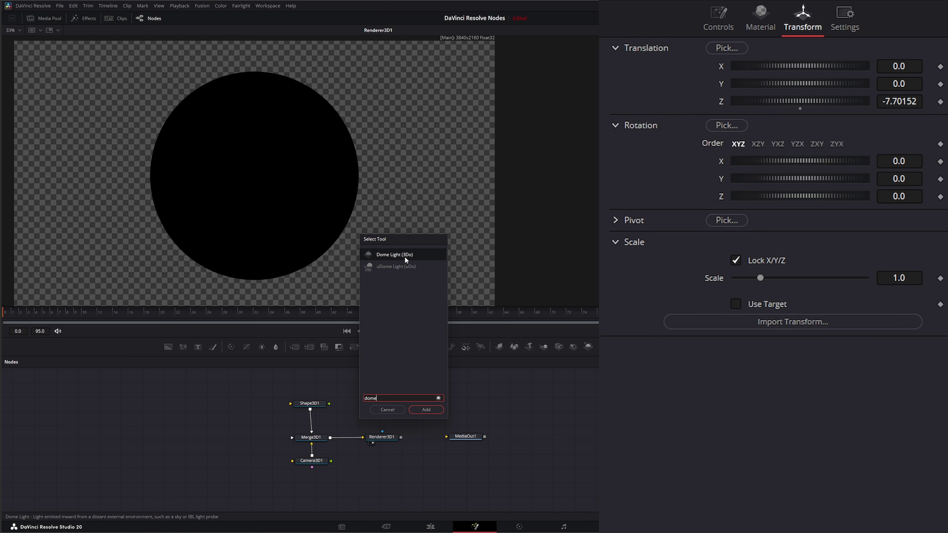
{"action": "left_click", "coordinate": [426, 409]}
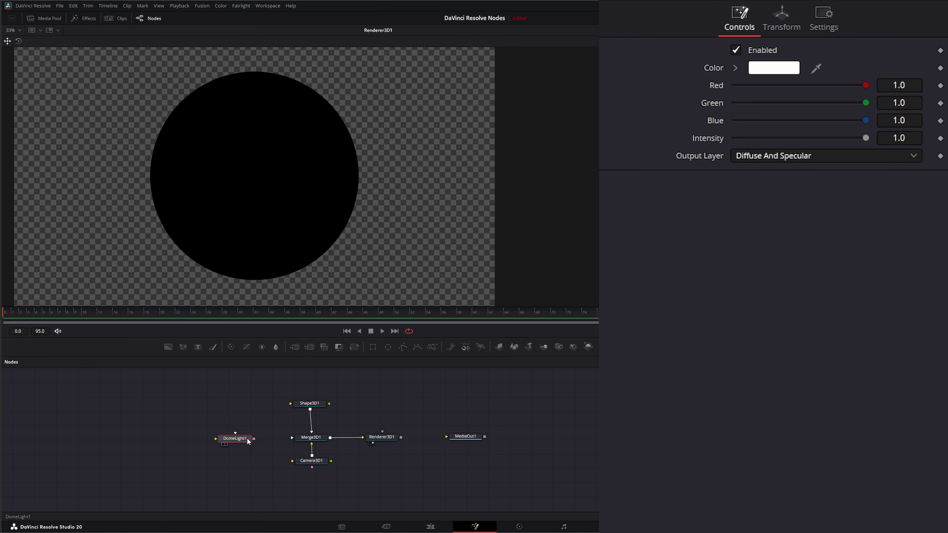
{"action": "left_click_drag", "start_coordinate": [257, 440], "coordinate": [155, 440]}
{"action": "left_click_drag", "start_coordinate": [243, 431], "coordinate": [213, 398]}
{"action": "left_click_drag", "start_coordinate": [243, 438], "coordinate": [250, 437]}
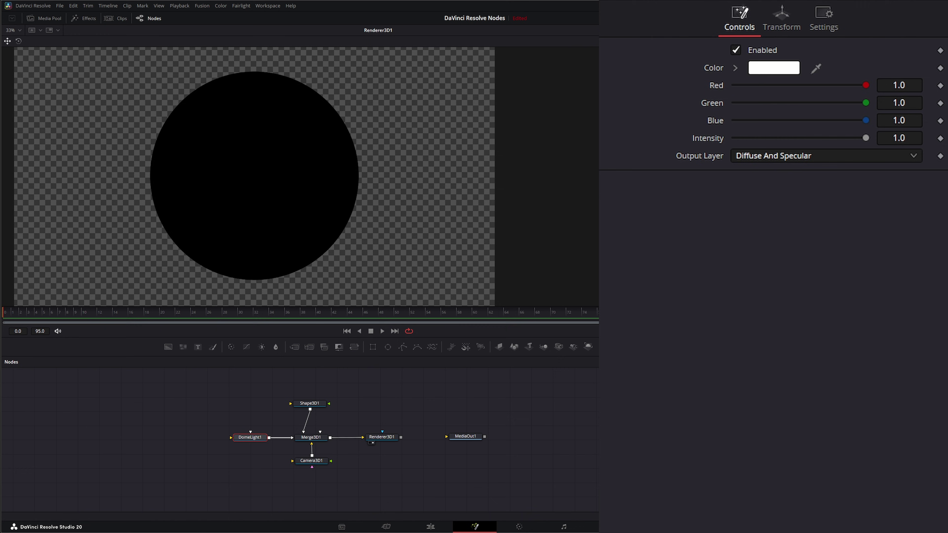
- Import LivingRoom01.exr as a media node and connect it to DomeLight1
{"action": "left_click_drag", "start_coordinate": [82, 411], "coordinate": [189, 412]}
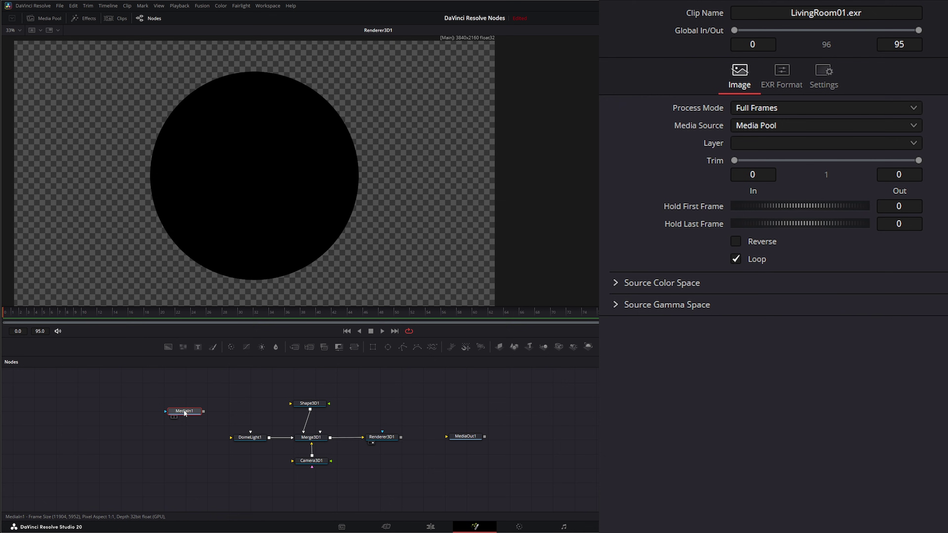
{"action": "left_click_drag", "start_coordinate": [203, 411], "coordinate": [246, 439]}
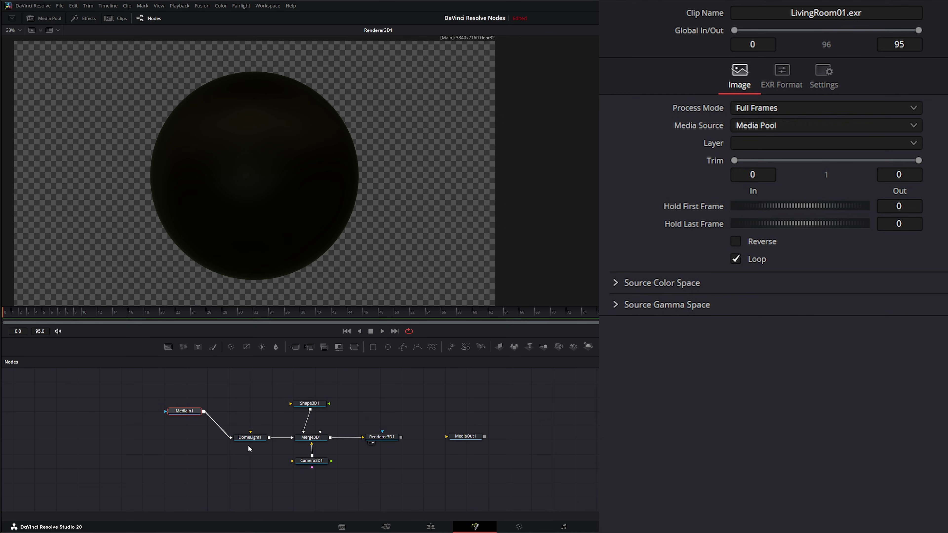
{"action": "left_click", "coordinate": [250, 437]}
- Raise Shape3D1's Material specular exponent to 80.6 for glossy highlights
{"action": "left_click", "coordinate": [315, 404]}
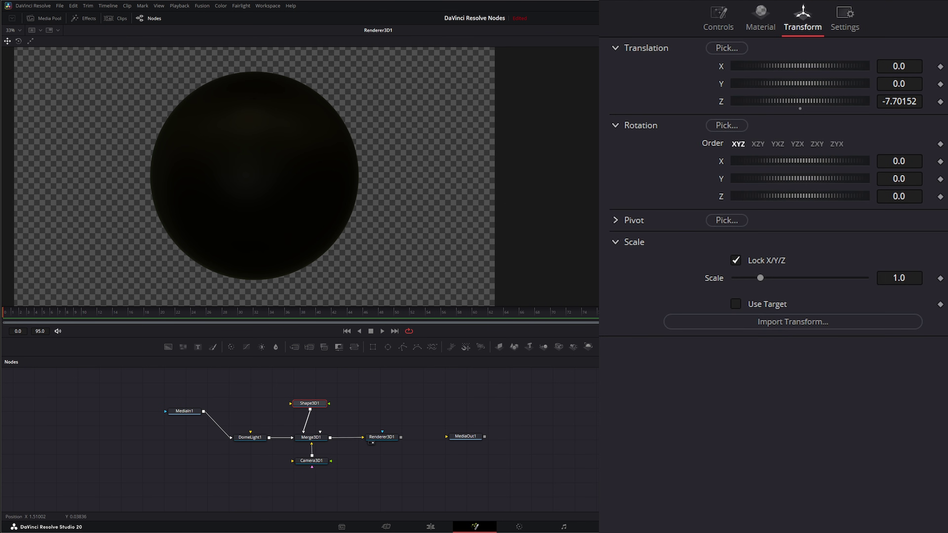
{"action": "left_click", "coordinate": [761, 19]}
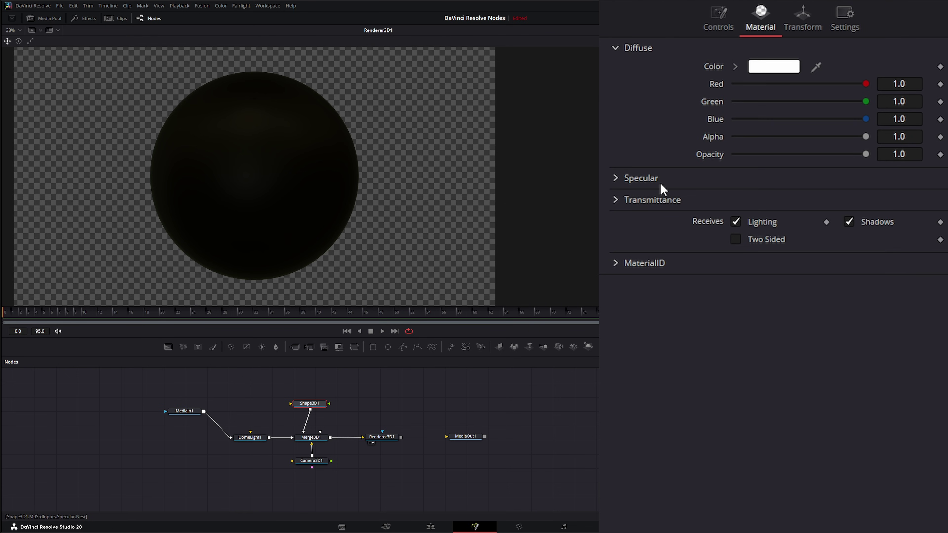
{"action": "left_click", "coordinate": [615, 178]}
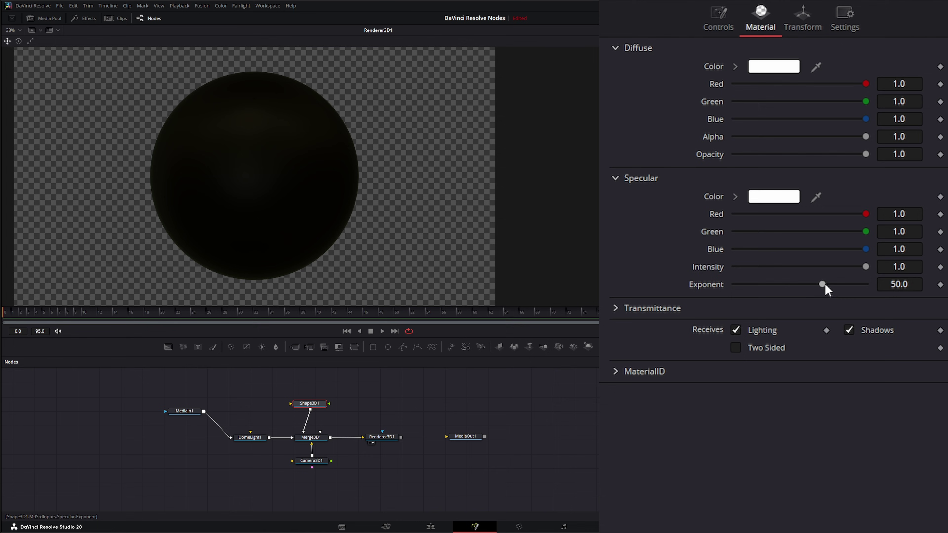
{"action": "left_click_drag", "start_coordinate": [825, 284], "coordinate": [851, 284]}
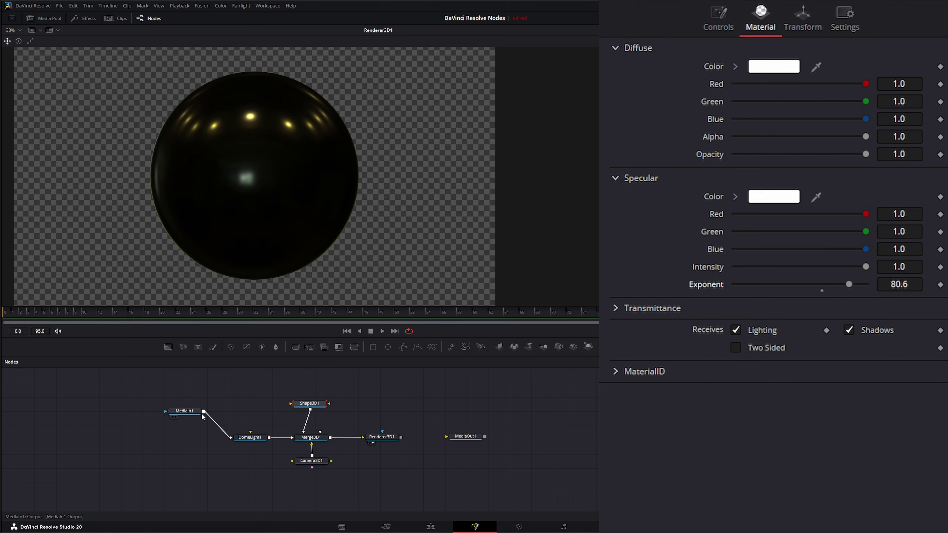
{"action": "left_click_drag", "start_coordinate": [192, 413], "coordinate": [186, 413]}
- Insert Brightness/Contrast between MediaIn1 and DomeLight1 with gamma 2.42 and contrast 0.04
{"action": "key", "text": "1"}
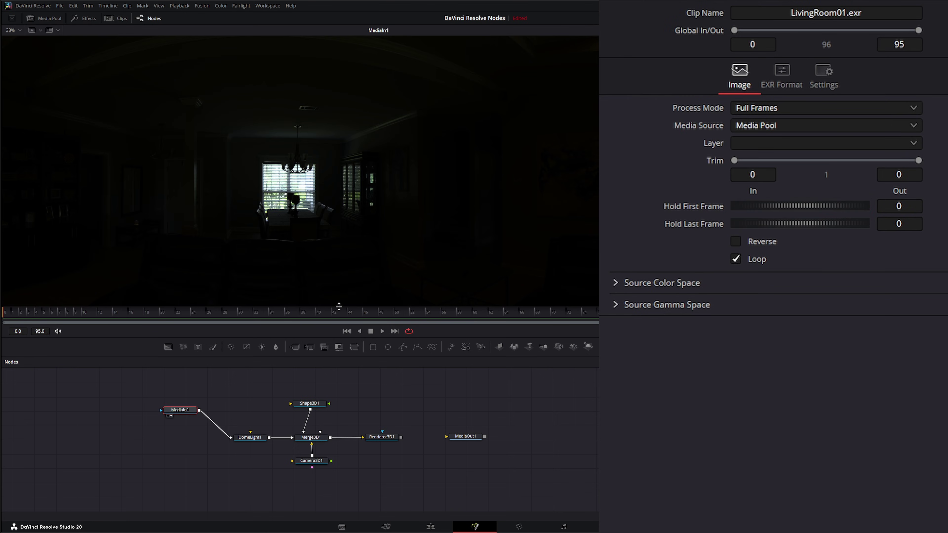
{"action": "left_click_drag", "start_coordinate": [180, 410], "coordinate": [165, 410]}
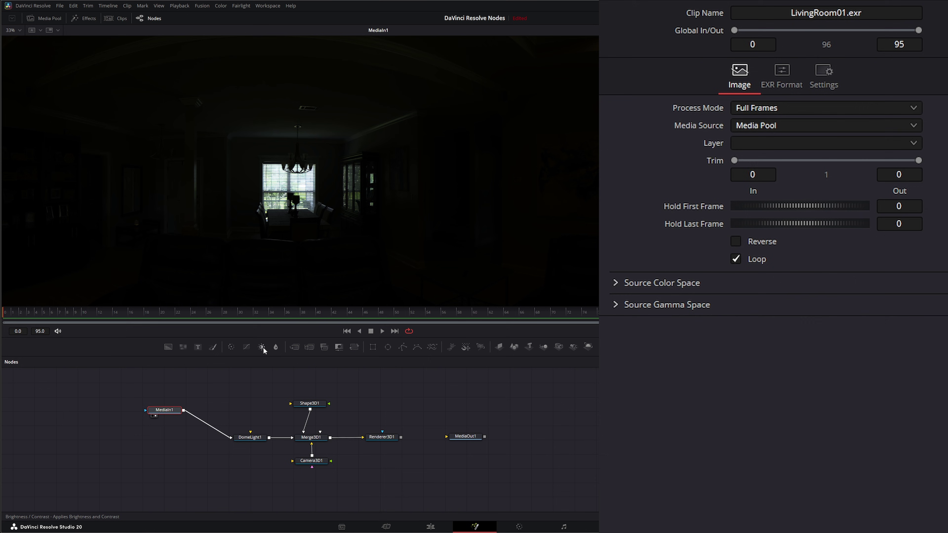
{"action": "left_click_drag", "start_coordinate": [263, 350], "coordinate": [222, 411]}
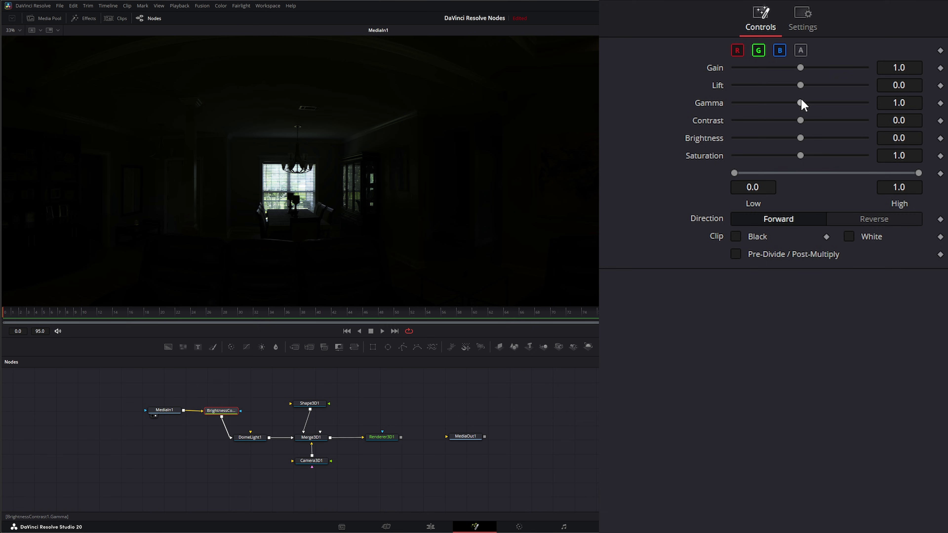
{"action": "left_click_drag", "start_coordinate": [801, 103], "coordinate": [833, 102]}
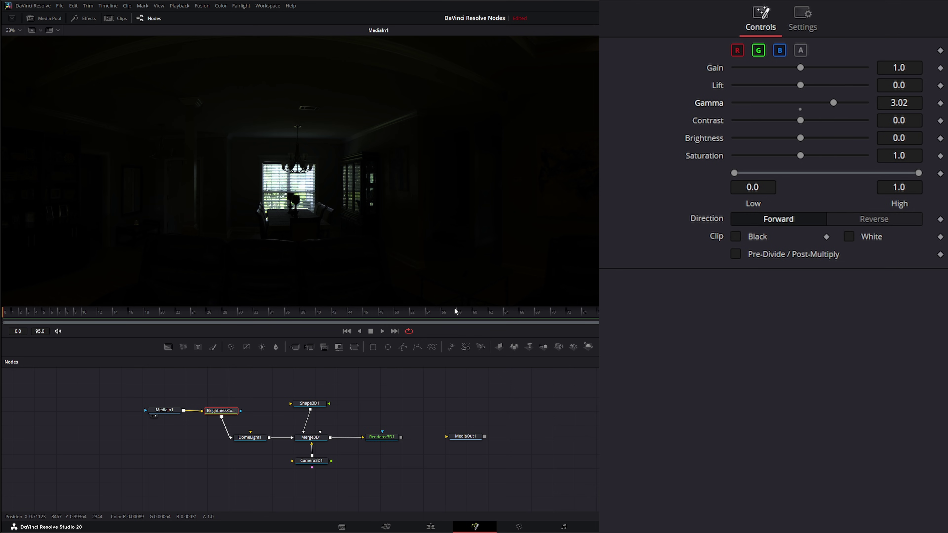
{"action": "key", "text": "1"}
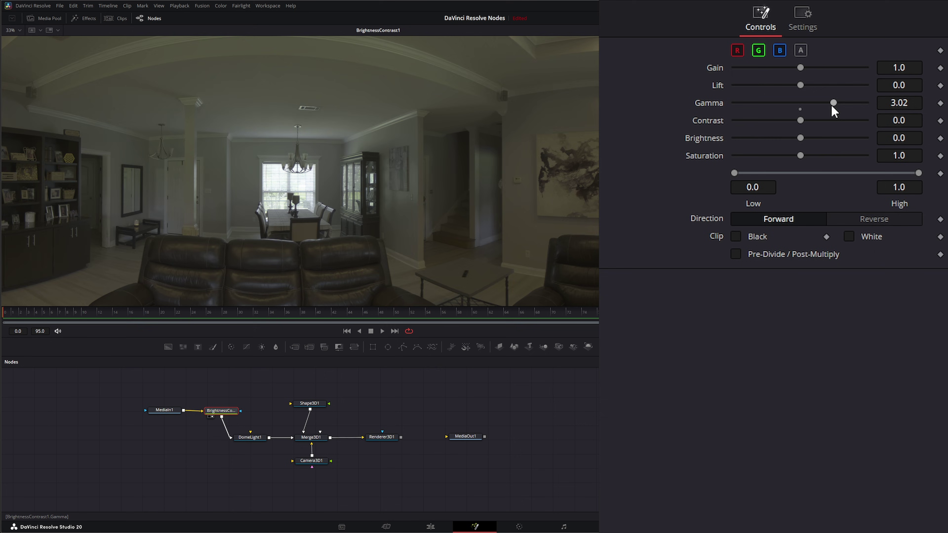
{"action": "left_click_drag", "start_coordinate": [833, 102], "coordinate": [805, 123]}
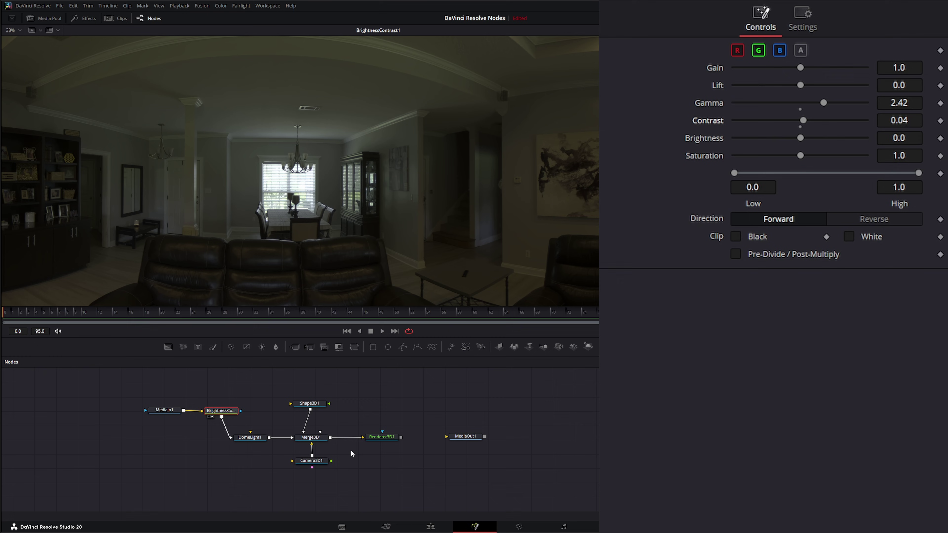
{"action": "key", "text": "1"}
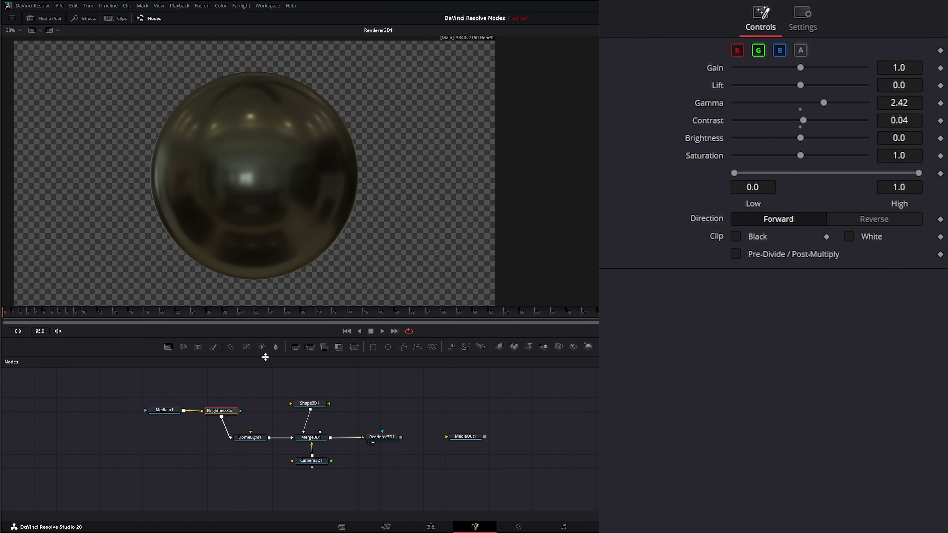
- Toggle the dome light off and on, try a cyan tint, then discard the colour change
{"action": "left_click", "coordinate": [248, 438]}
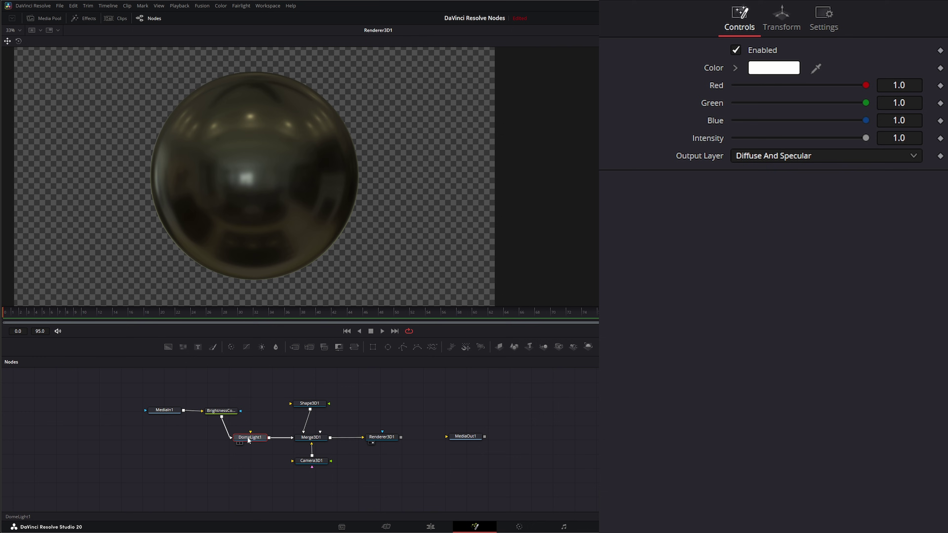
{"action": "left_click", "coordinate": [736, 50]}
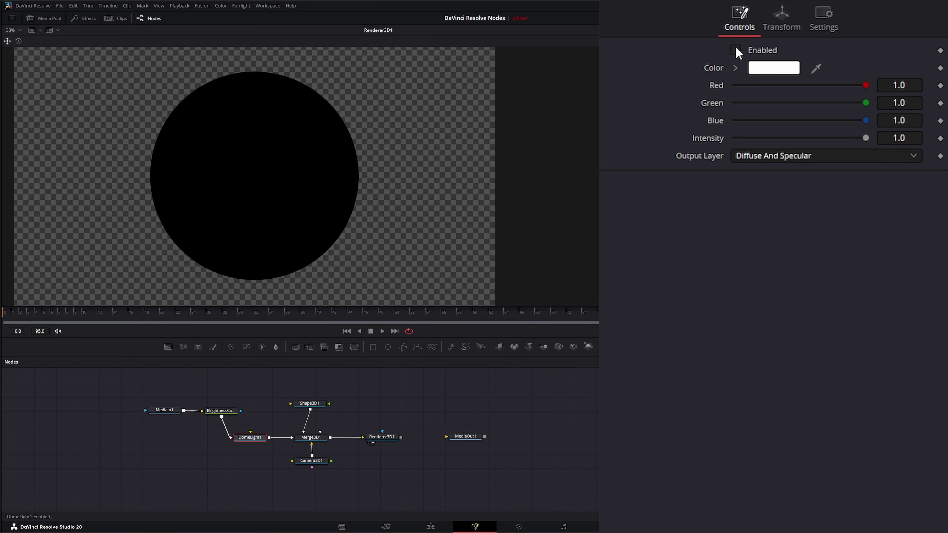
{"action": "left_click", "coordinate": [736, 50]}
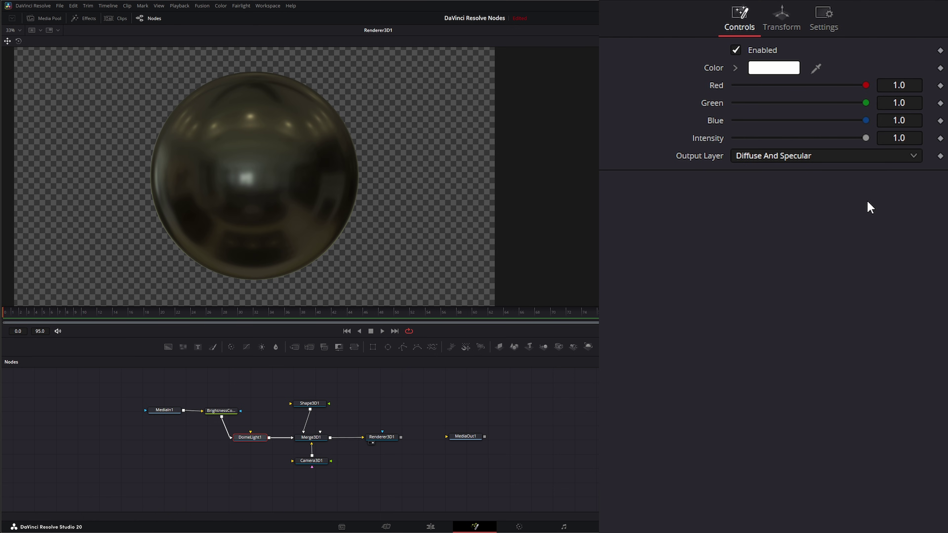
{"action": "left_click", "coordinate": [773, 70]}
{"action": "left_click_drag", "start_coordinate": [513, 242], "coordinate": [512, 214]}
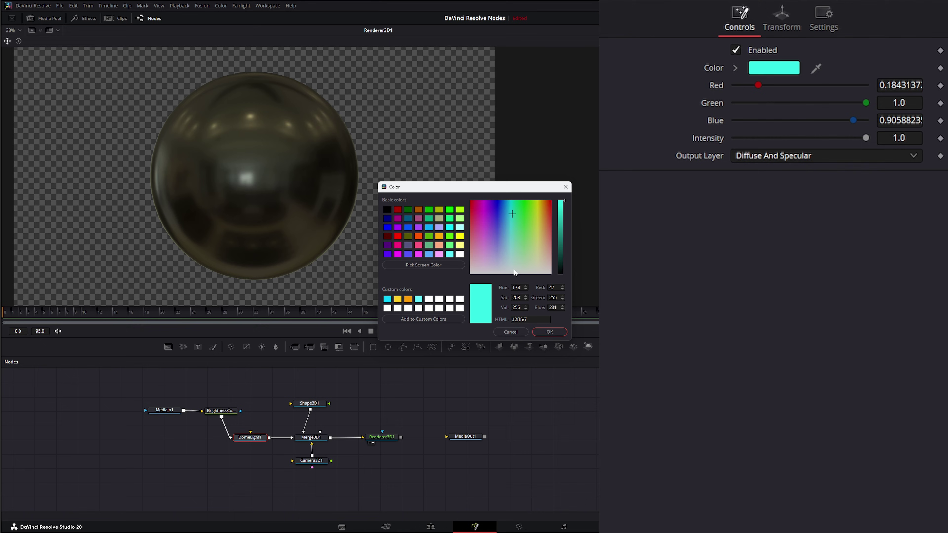
{"action": "left_click", "coordinate": [515, 332]}
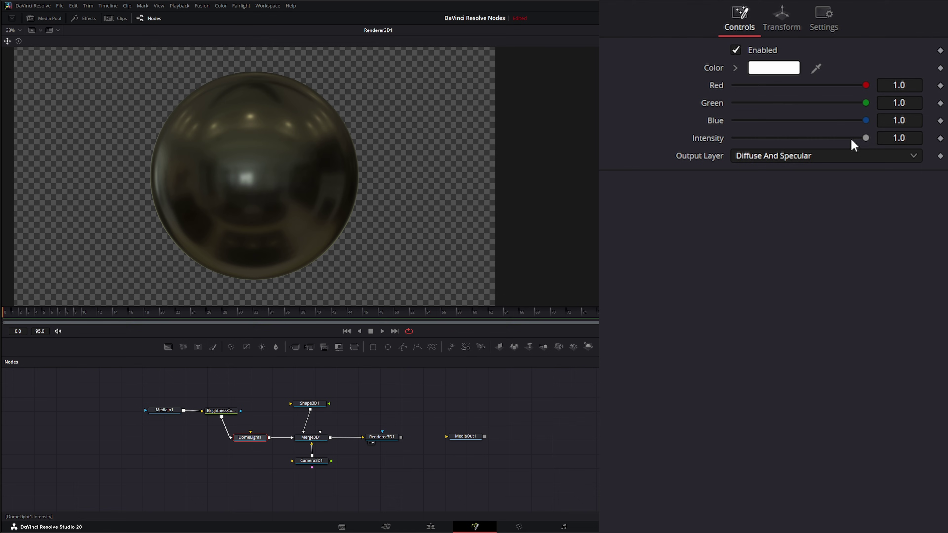
- Try dome intensity 0.61 and reset to 1.0; try Ambient, then keep output layer Diffuse And Specular
{"action": "left_click_drag", "start_coordinate": [866, 139], "coordinate": [814, 139]}
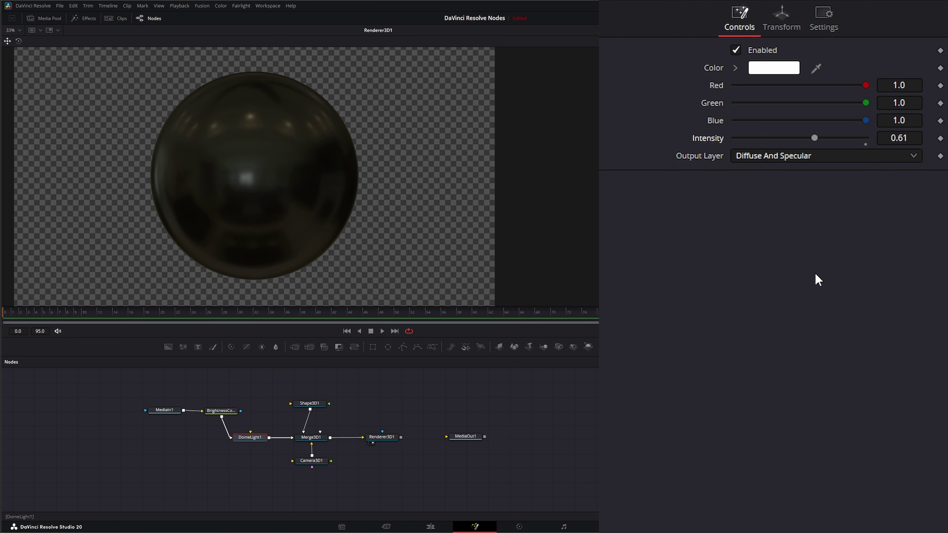
{"action": "double_click", "coordinate": [709, 139]}
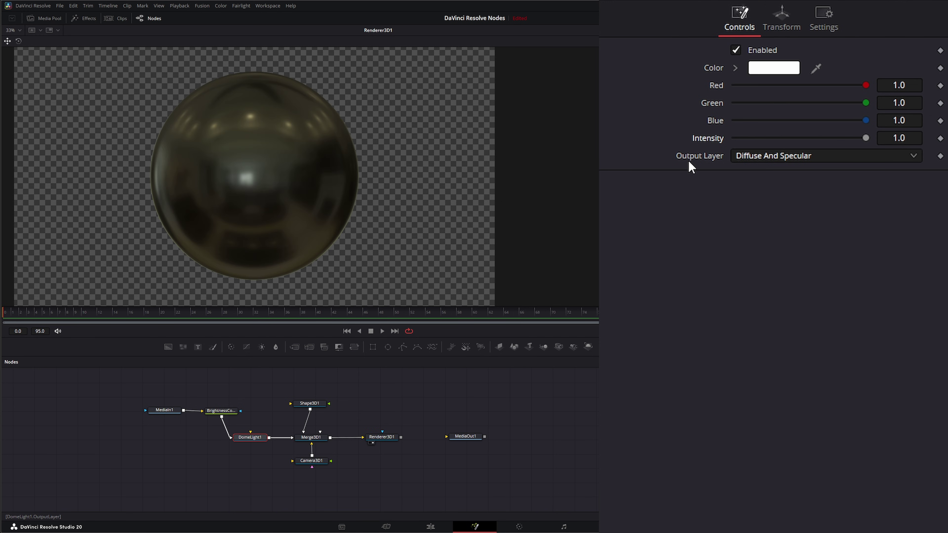
{"action": "left_click", "coordinate": [757, 157]}
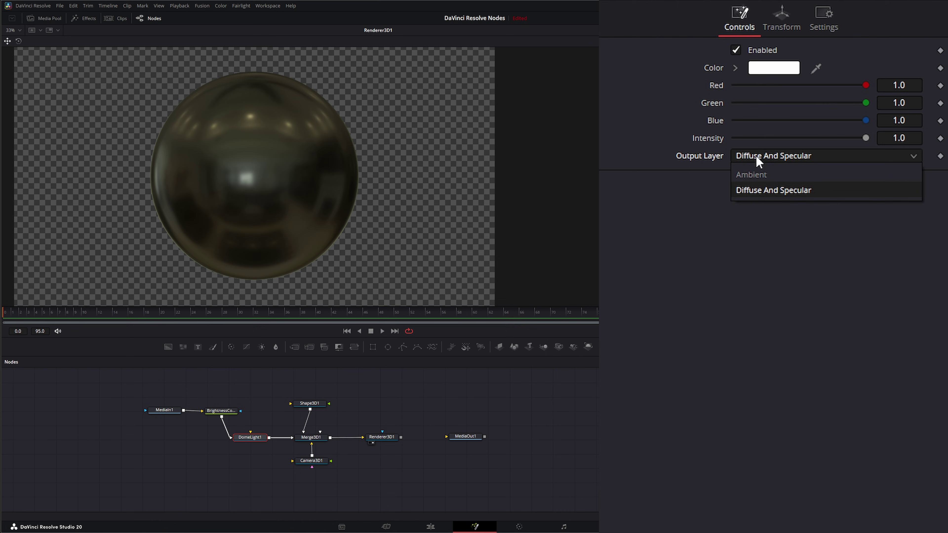
{"action": "left_click", "coordinate": [760, 175]}
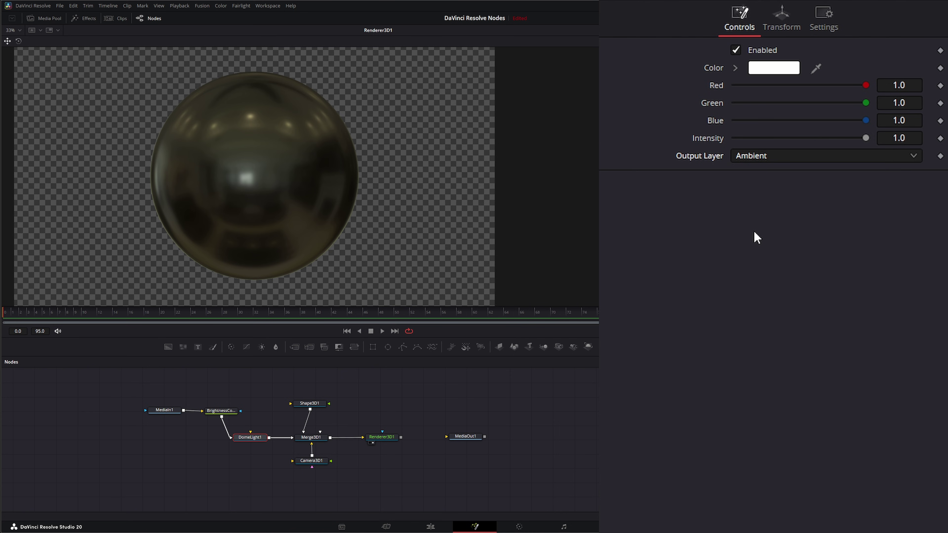
{"action": "left_click", "coordinate": [751, 157]}
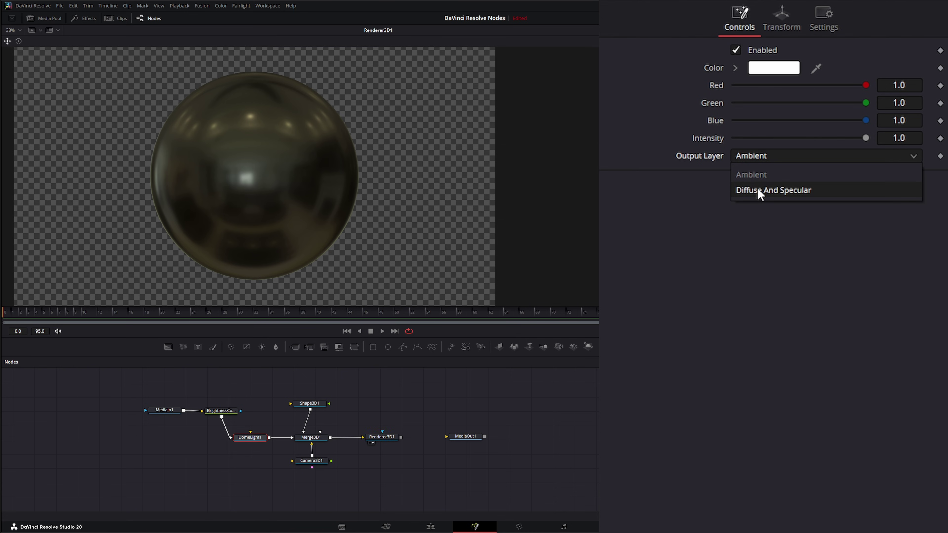
{"action": "left_click", "coordinate": [776, 194]}
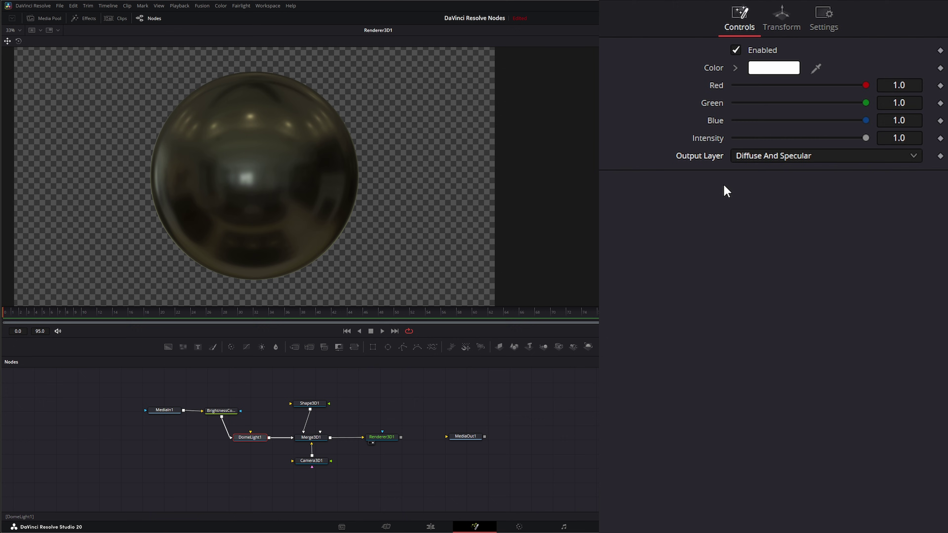
{"action": "left_click", "coordinate": [780, 17]}
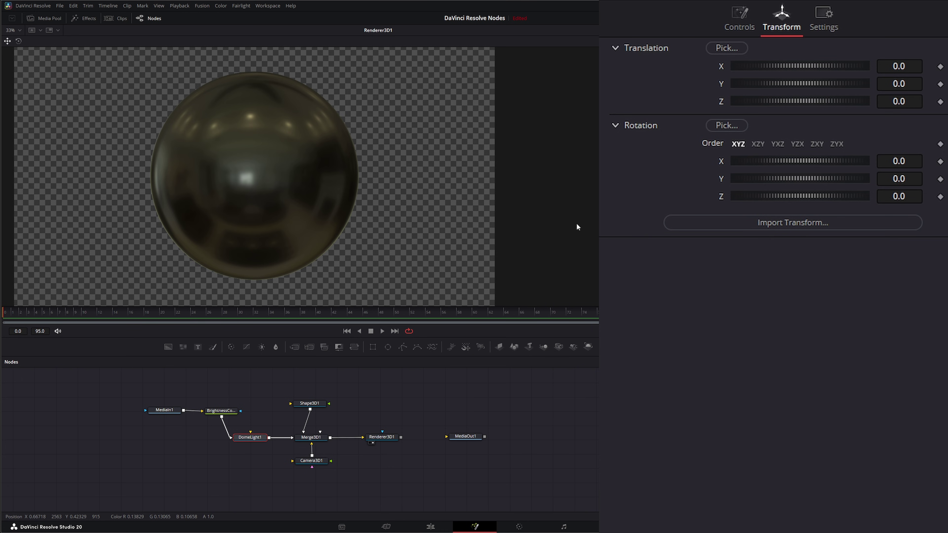
- Spin the dome light's environment to Y 118.2, then reset its rotation to 0
{"action": "left_click_drag", "start_coordinate": [763, 181], "coordinate": [809, 179]}
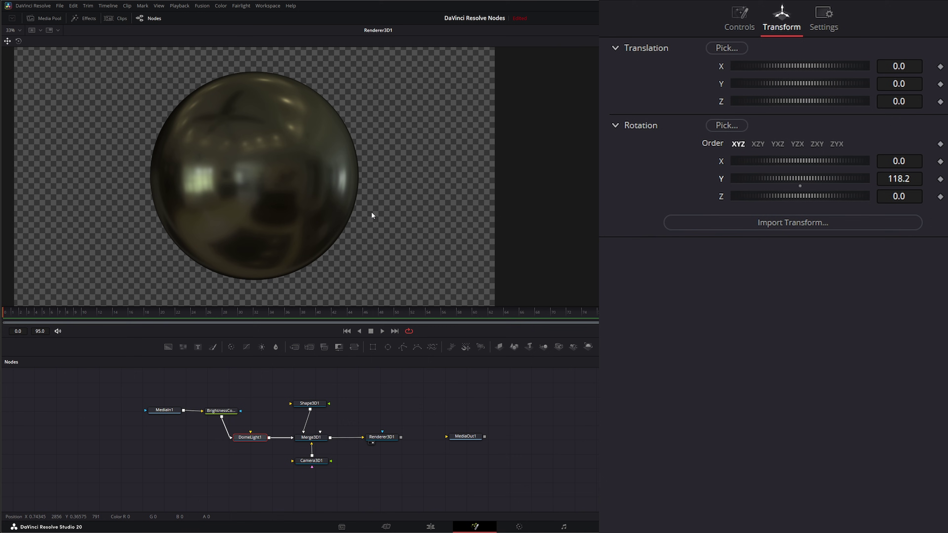
{"action": "double_click", "coordinate": [718, 180]}
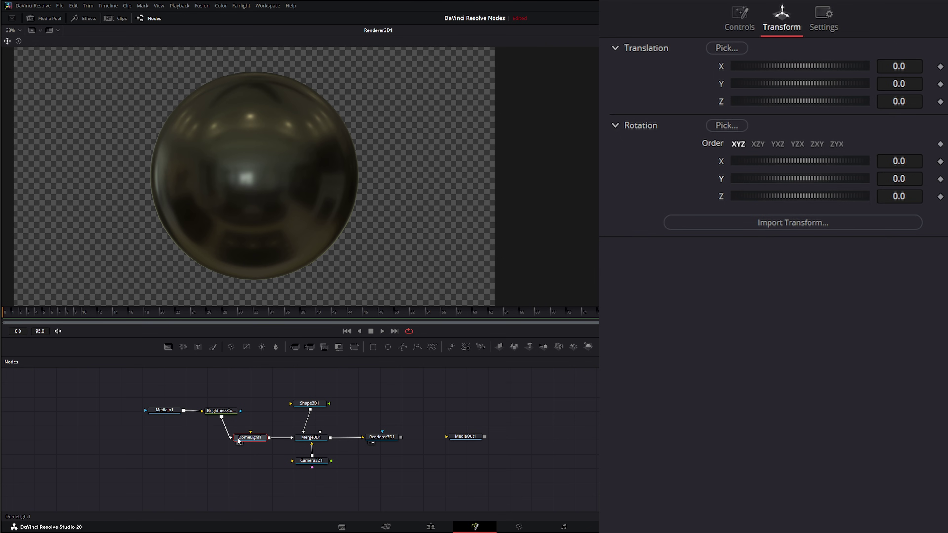
{"action": "left_click", "coordinate": [739, 19]}
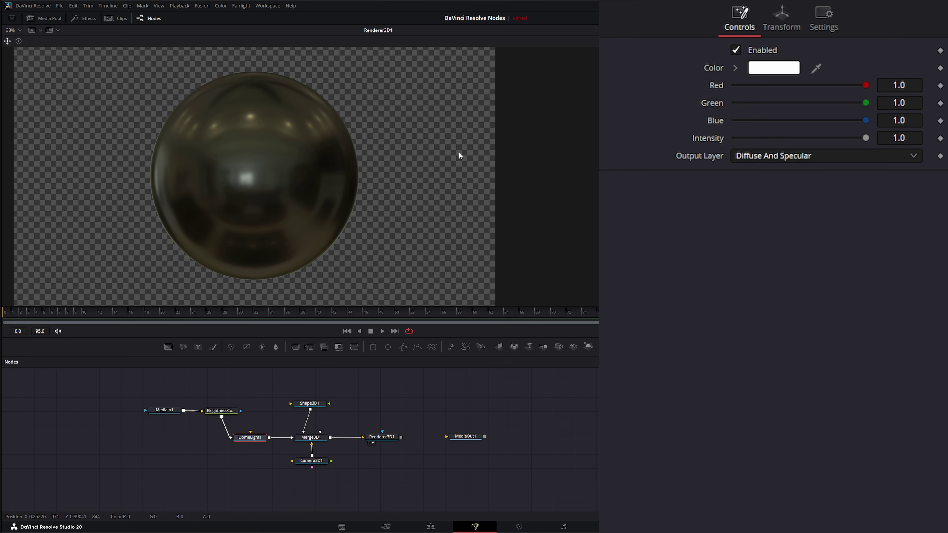
- Select Renderer3D1 to review its Hardware Renderer, Z Buffer (fast) and Smooth shading settings
{"action": "left_click", "coordinate": [373, 437]}
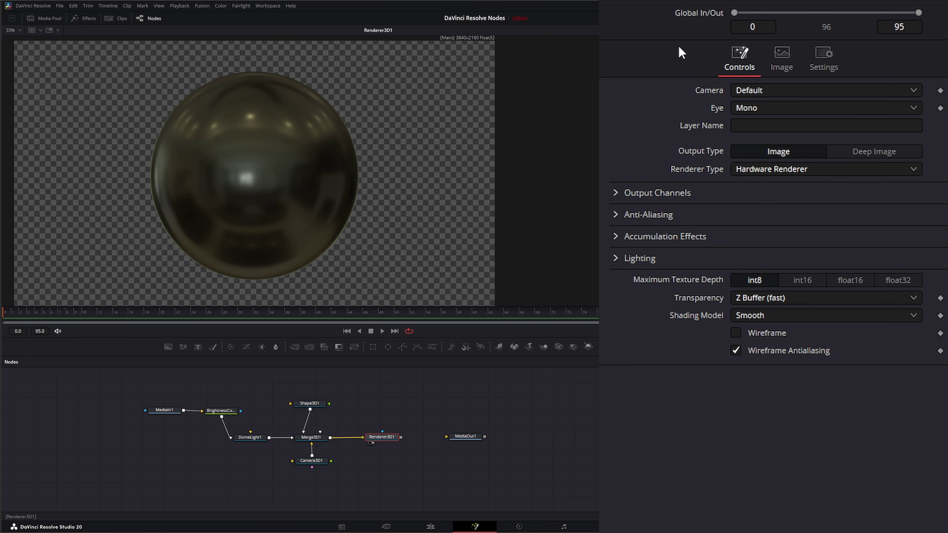
{"action": "left_click_drag", "start_coordinate": [354, 413], "coordinate": [426, 456]}
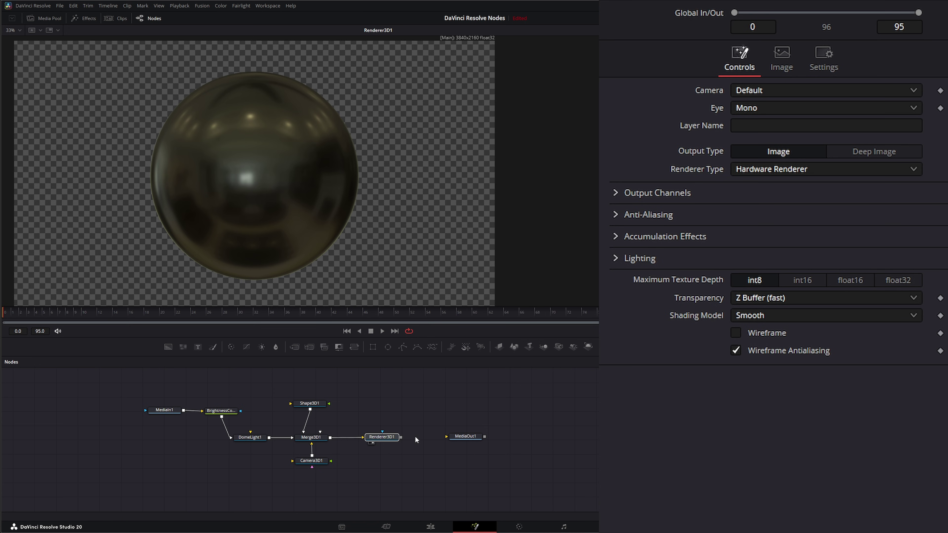
- Shift the node tree left and down, then paste a Shape3D1 copy as Shape3D1_1 beside the merge
{"action": "left_click_drag", "start_coordinate": [121, 398], "coordinate": [396, 482]}
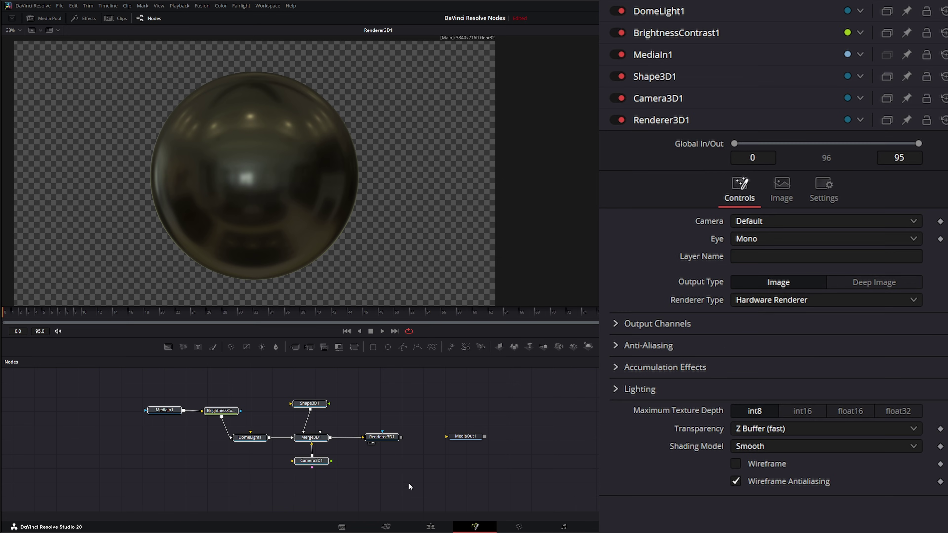
{"action": "left_click_drag", "start_coordinate": [378, 440], "coordinate": [363, 465]}
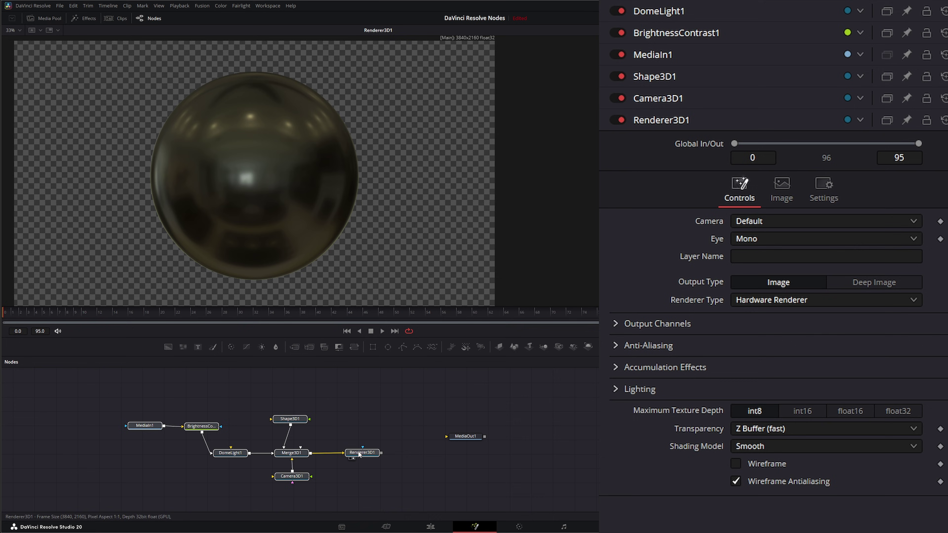
{"action": "left_click", "coordinate": [361, 439]}
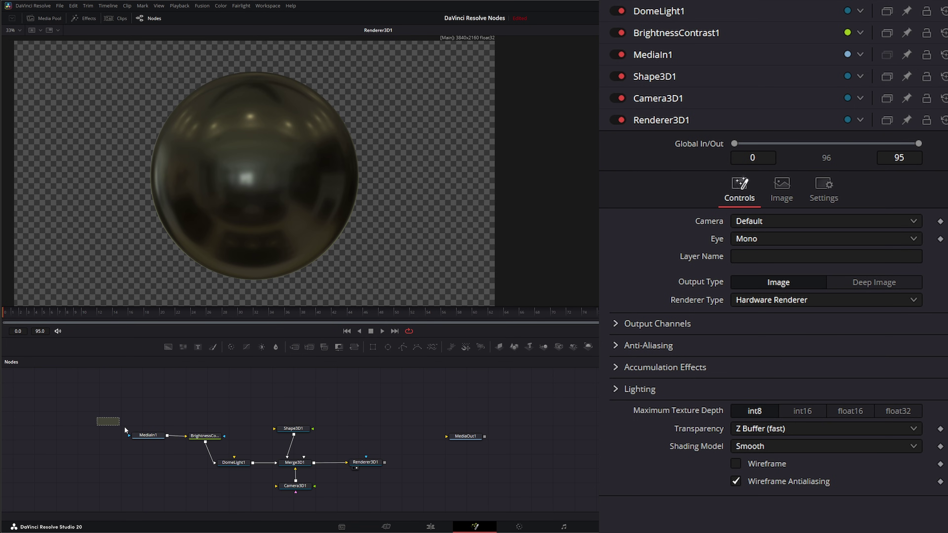
{"action": "left_click_drag", "start_coordinate": [124, 426], "coordinate": [173, 442]}
{"action": "left_click_drag", "start_coordinate": [294, 430], "coordinate": [274, 431]}
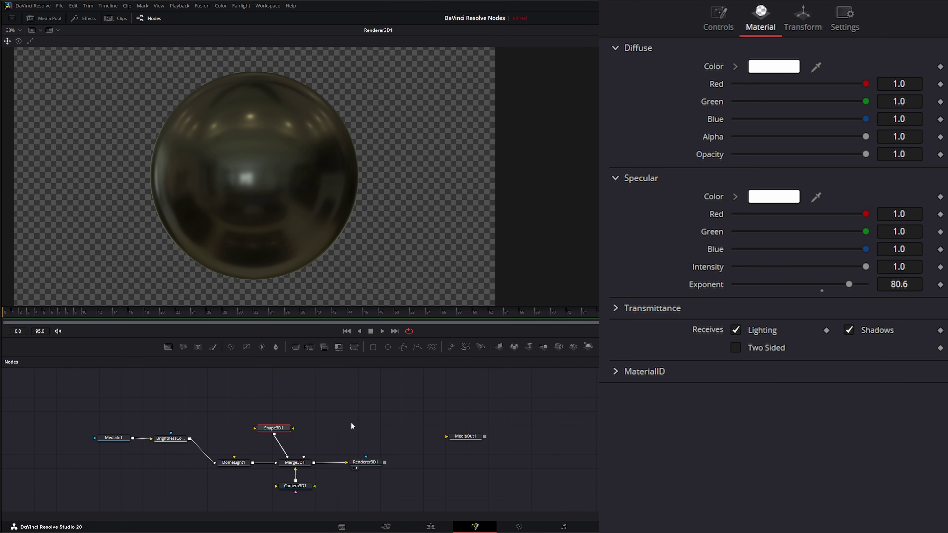
{"action": "key", "text": "ctrl+v"}
{"action": "mouse_move", "coordinate": [345, 425]}
{"action": "left_mouse_down"}
{"action": "mouse_move", "coordinate": [304, 456]}
{"action": "mouse_move", "coordinate": [340, 430]}
{"action": "left_mouse_up"}
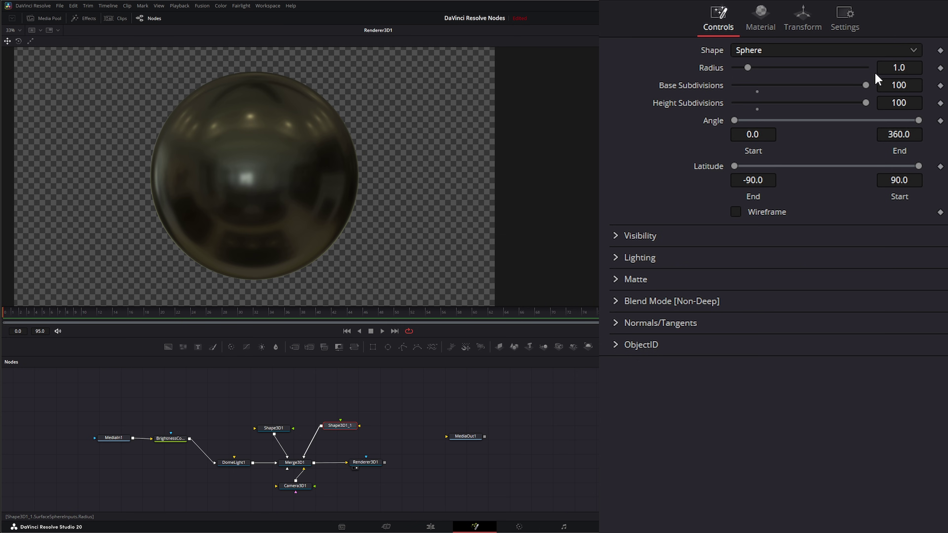
- Give Shape3D1_1 radius 100 and specular exponent 50, and move it above the merge
{"action": "left_click", "coordinate": [903, 68]}
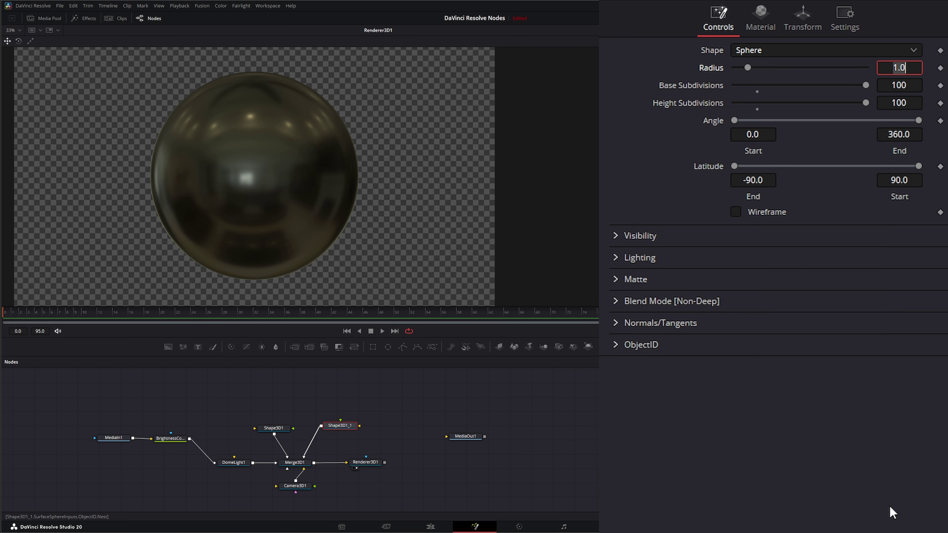
{"action": "key", "text": "Tab"}
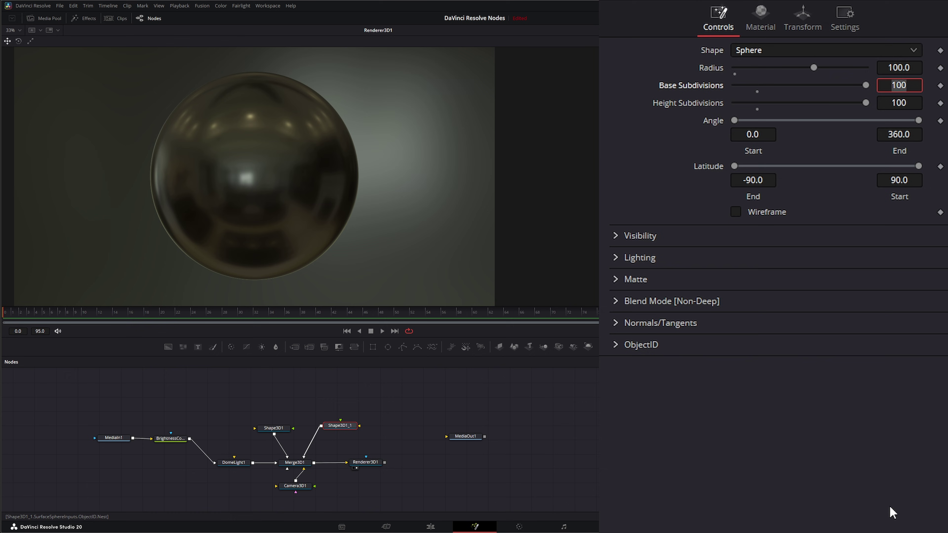
{"action": "left_click", "coordinate": [761, 19]}
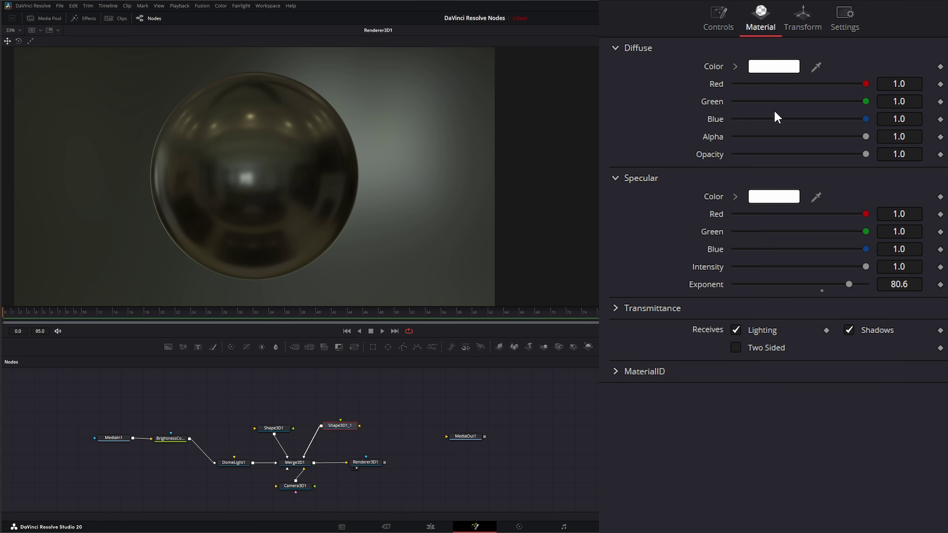
{"action": "double_click", "coordinate": [714, 285]}
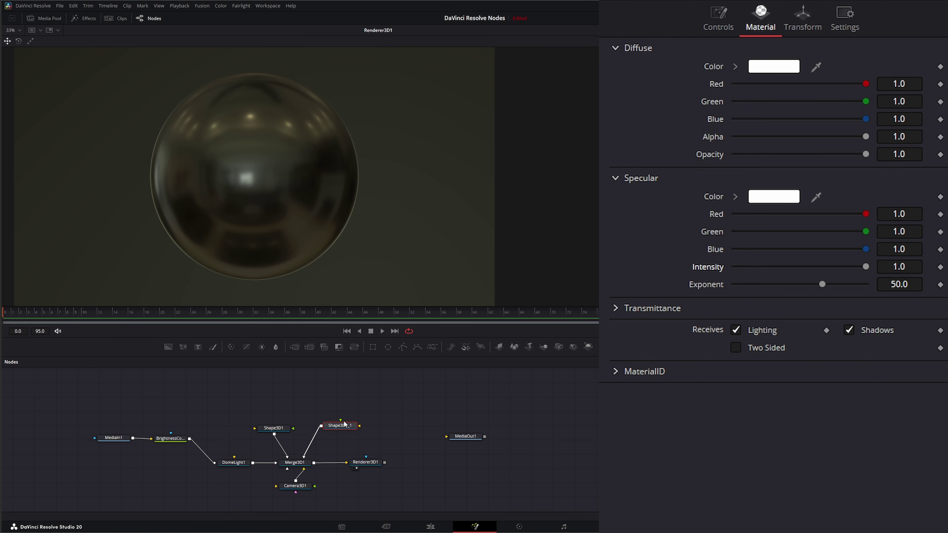
{"action": "left_click_drag", "start_coordinate": [340, 420], "coordinate": [338, 391]}
{"action": "left_click_drag", "start_coordinate": [340, 425], "coordinate": [303, 405]}
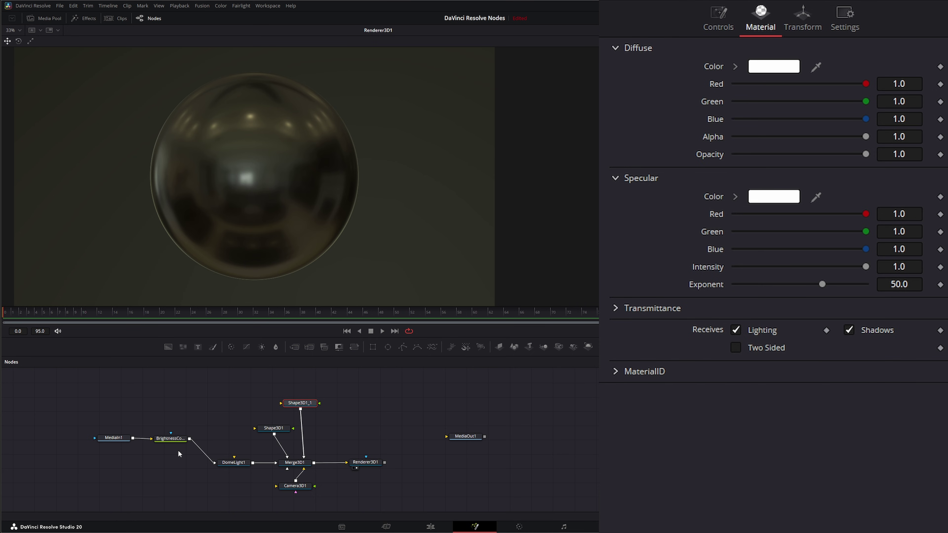
- Feed BrightnessContrast1 into Shape3D1_1's material, disable Affected by Lights, and set Rotation Y to -190.9
{"action": "left_click_drag", "start_coordinate": [190, 441], "coordinate": [298, 404]}
{"action": "left_click", "coordinate": [718, 19]}
{"action": "left_click", "coordinate": [634, 257]}
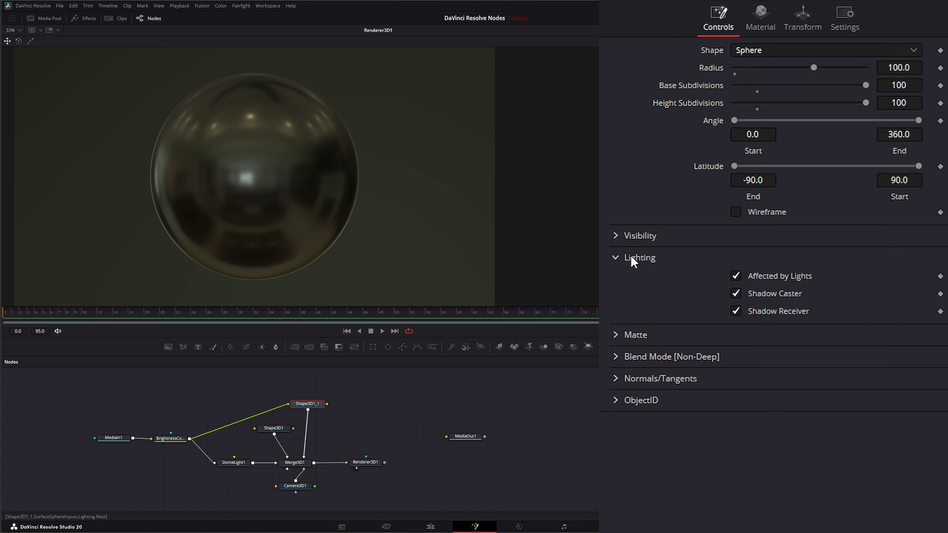
{"action": "left_click", "coordinate": [734, 277]}
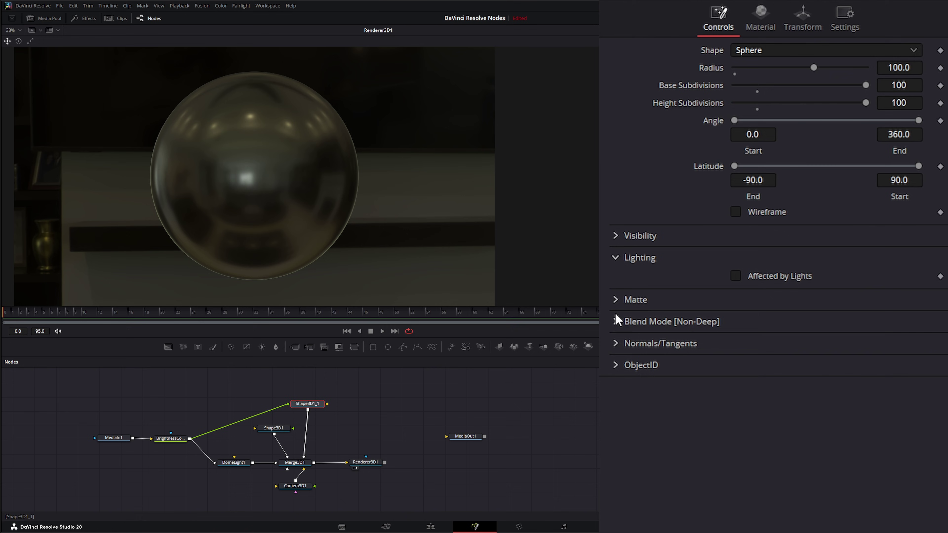
{"action": "left_click", "coordinate": [803, 37]}
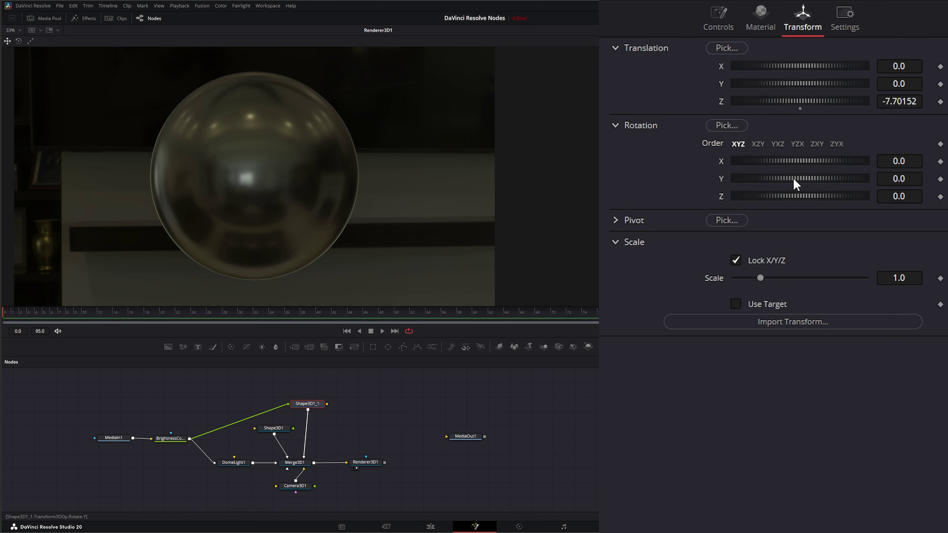
{"action": "left_click_drag", "start_coordinate": [793, 178], "coordinate": [721, 181]}
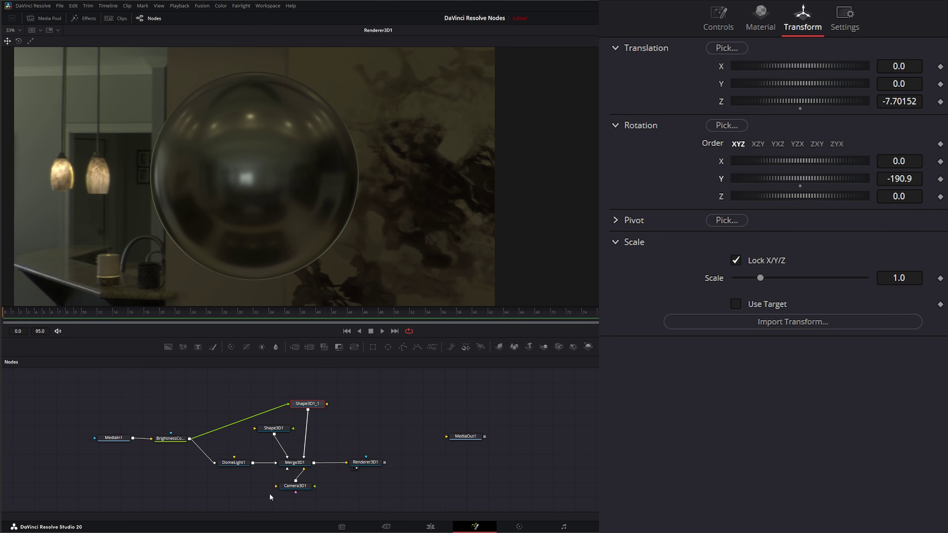
- Set Camera3D1's angle of view to 49.8 (about 12.8 mm focal length)
{"action": "left_click", "coordinate": [295, 488]}
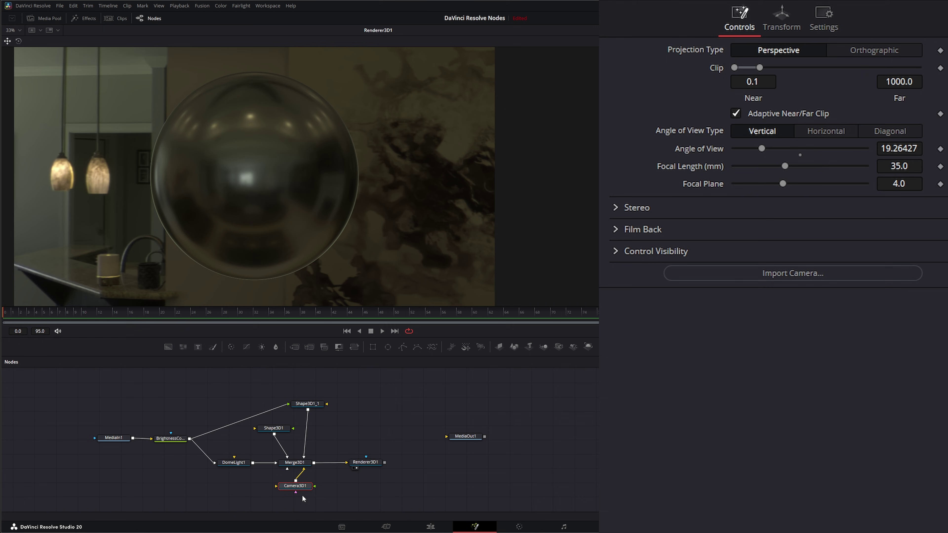
{"action": "mouse_move", "coordinate": [296, 490]}
{"action": "left_mouse_down"}
{"action": "mouse_move", "coordinate": [329, 490]}
{"action": "mouse_move", "coordinate": [302, 497]}
{"action": "left_mouse_up"}
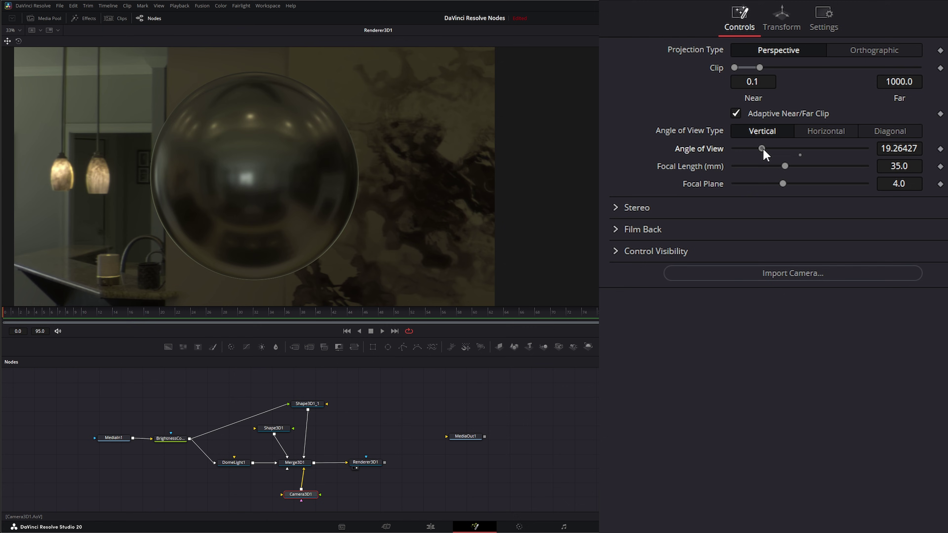
{"action": "left_click_drag", "start_coordinate": [763, 149], "coordinate": [800, 148]}
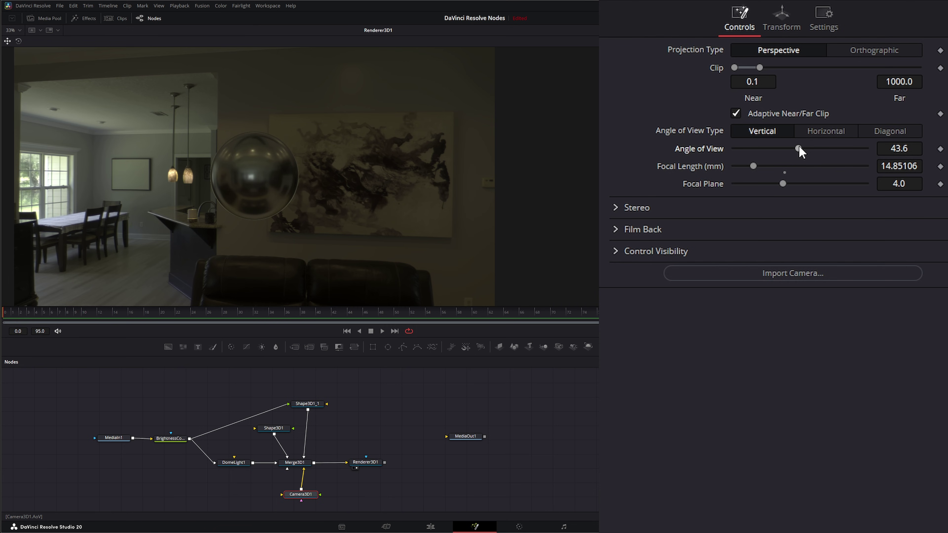
{"action": "left_click_drag", "start_coordinate": [800, 148], "coordinate": [823, 149]}
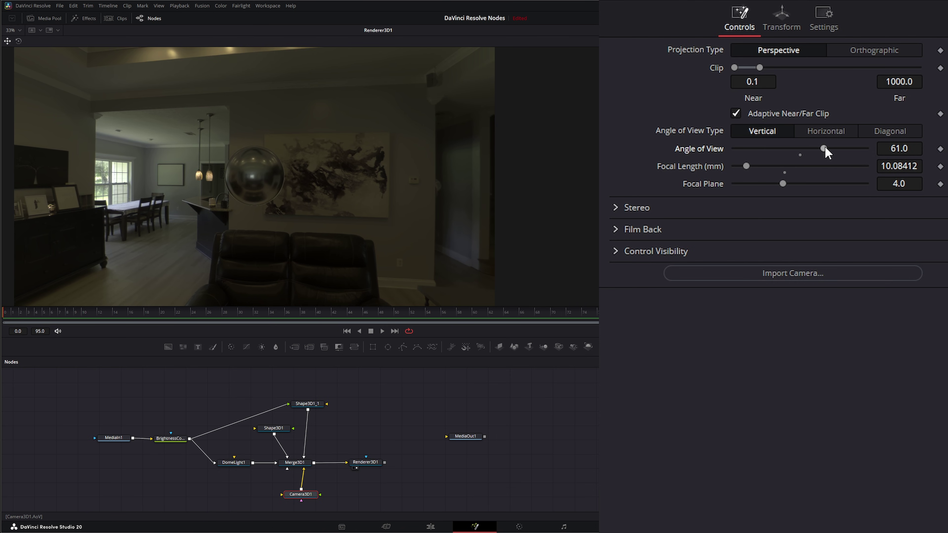
{"action": "mouse_move", "coordinate": [826, 148]}
{"action": "left_mouse_down"}
{"action": "mouse_move", "coordinate": [759, 148]}
{"action": "mouse_move", "coordinate": [809, 148]}
{"action": "left_mouse_up"}
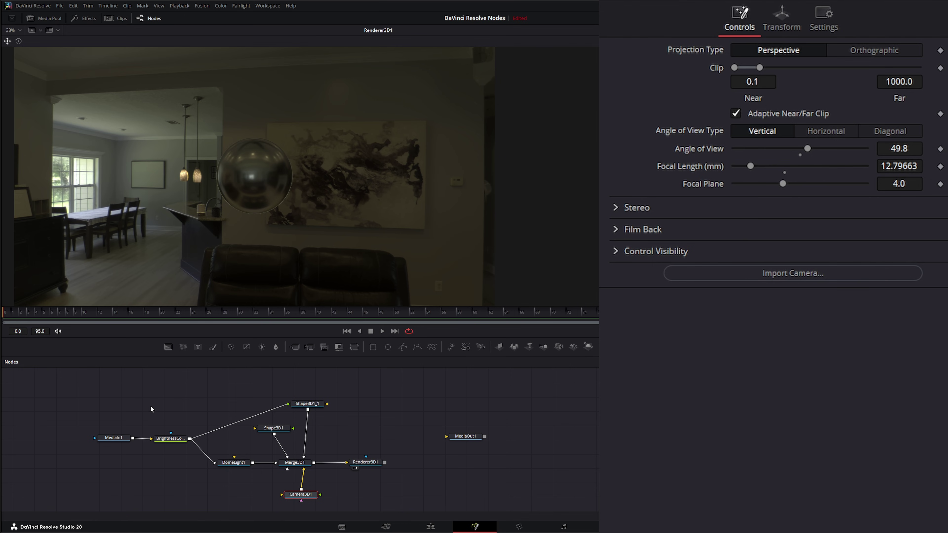
- Insert a Transform between the room image and the sphere, flipped horizontally
{"action": "left_click", "coordinate": [256, 387]}
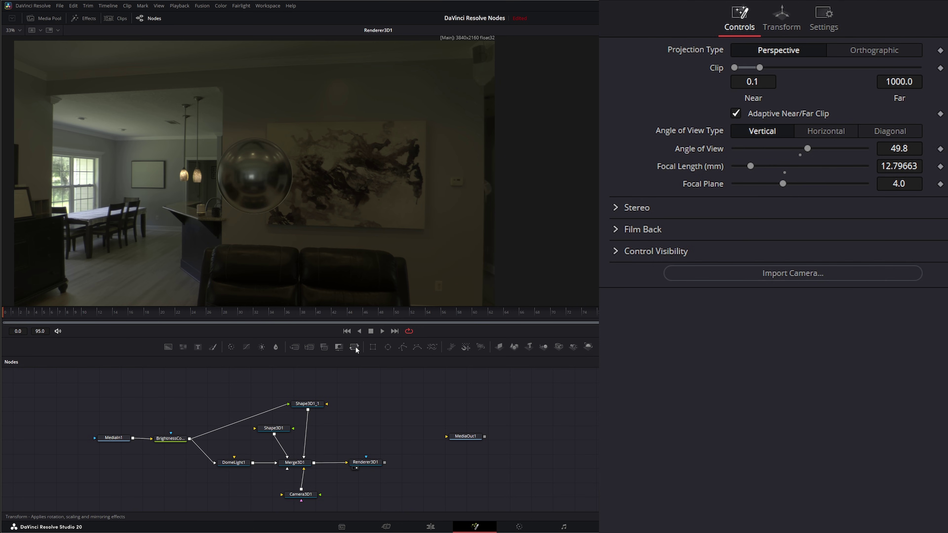
{"action": "left_click_drag", "start_coordinate": [355, 349], "coordinate": [328, 380]}
{"action": "mouse_move", "coordinate": [233, 419]}
{"action": "left_mouse_down"}
{"action": "mouse_move", "coordinate": [228, 426]}
{"action": "mouse_move", "coordinate": [220, 413]}
{"action": "left_mouse_up"}
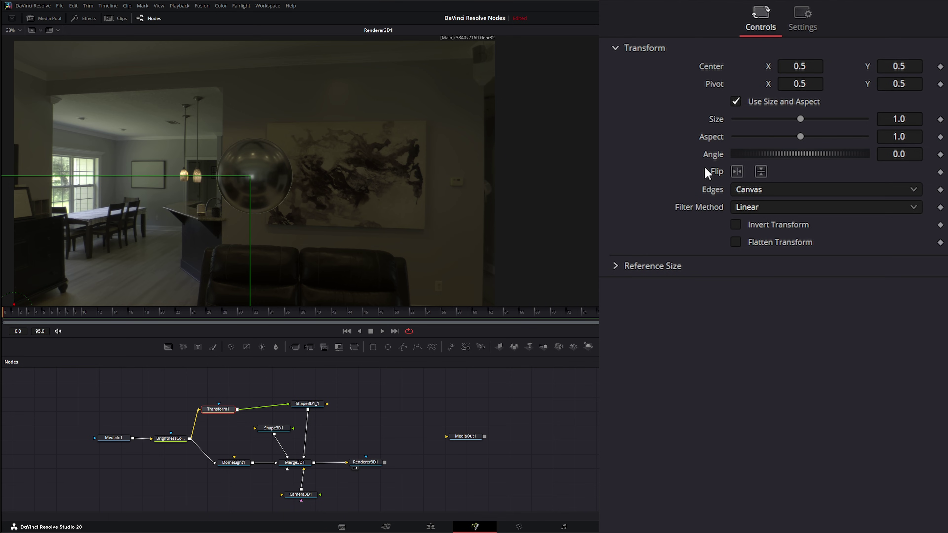
{"action": "left_click", "coordinate": [738, 172]}
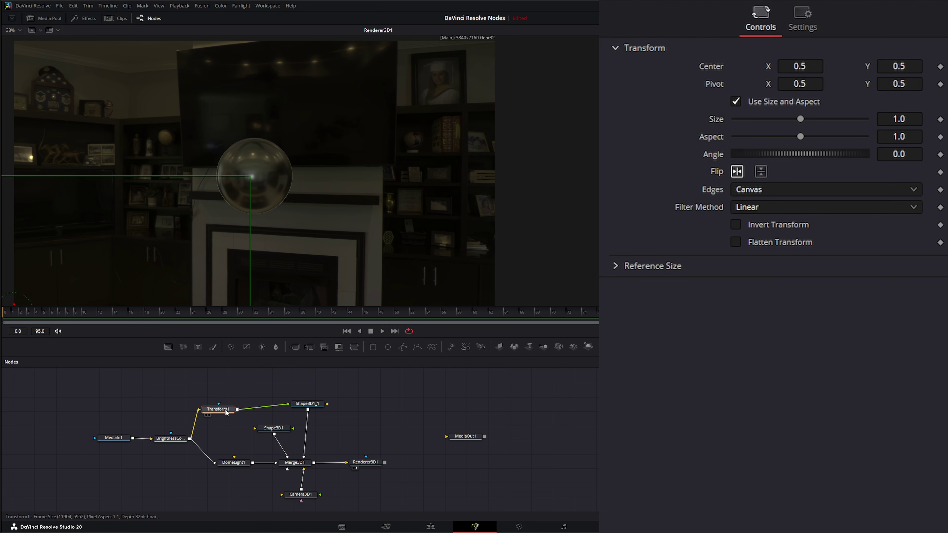
- Rotate background sphere Shape3D1_1 to about -358.2 in Y
{"action": "left_click", "coordinate": [306, 404]}
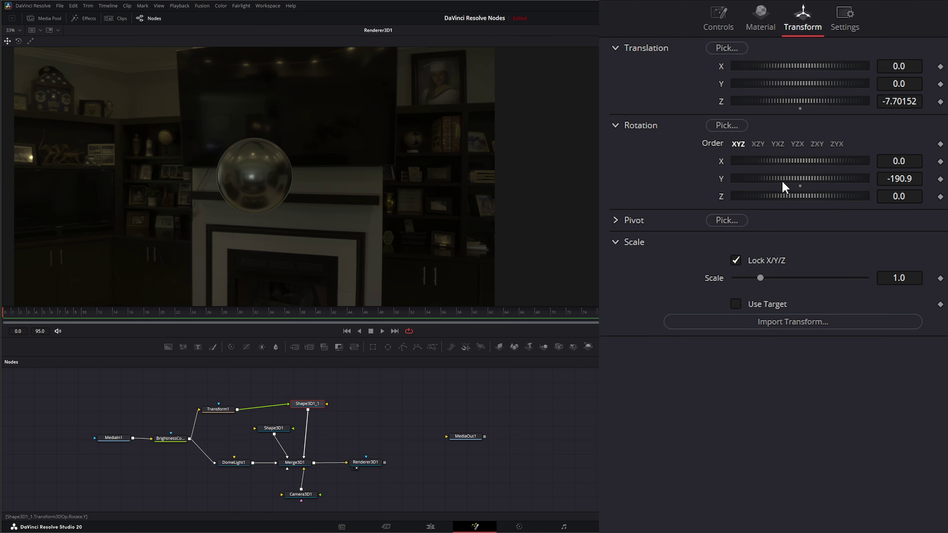
{"action": "left_click_drag", "start_coordinate": [783, 181], "coordinate": [784, 179]}
{"action": "left_click_drag", "start_coordinate": [763, 180], "coordinate": [723, 182]}
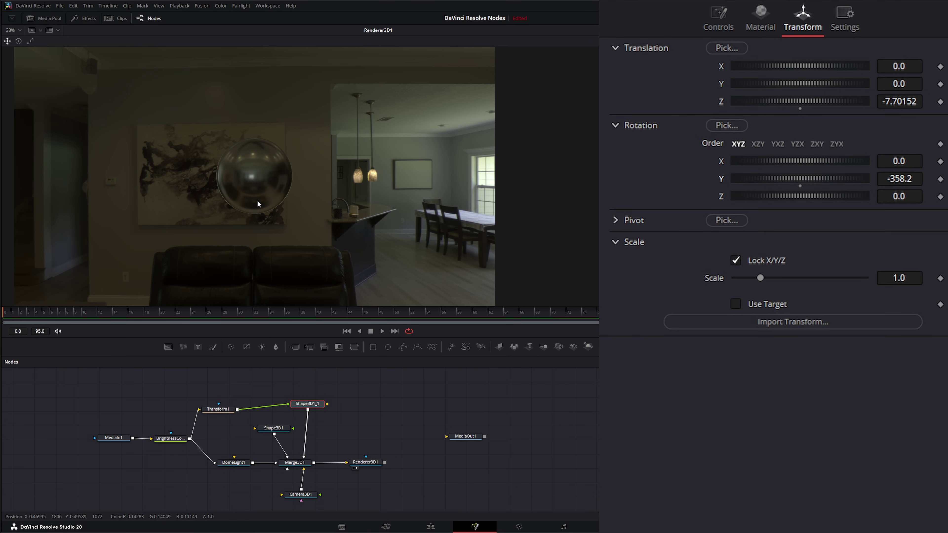
- Rotate DomeLight1 to 121.8° in Y and unplug Shape3D1_1 from Merge3D1
{"action": "left_click", "coordinate": [235, 465]}
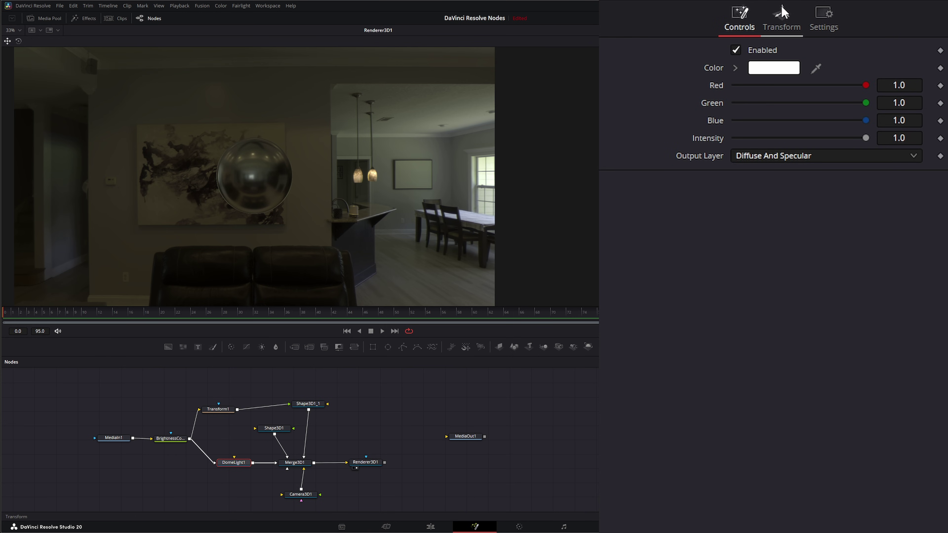
{"action": "left_click", "coordinate": [782, 15]}
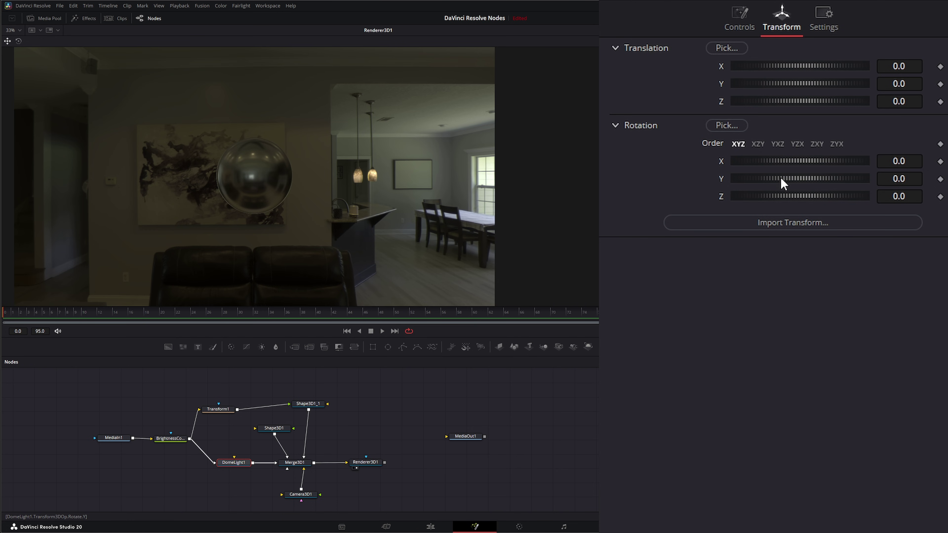
{"action": "left_click_drag", "start_coordinate": [779, 178], "coordinate": [826, 178]}
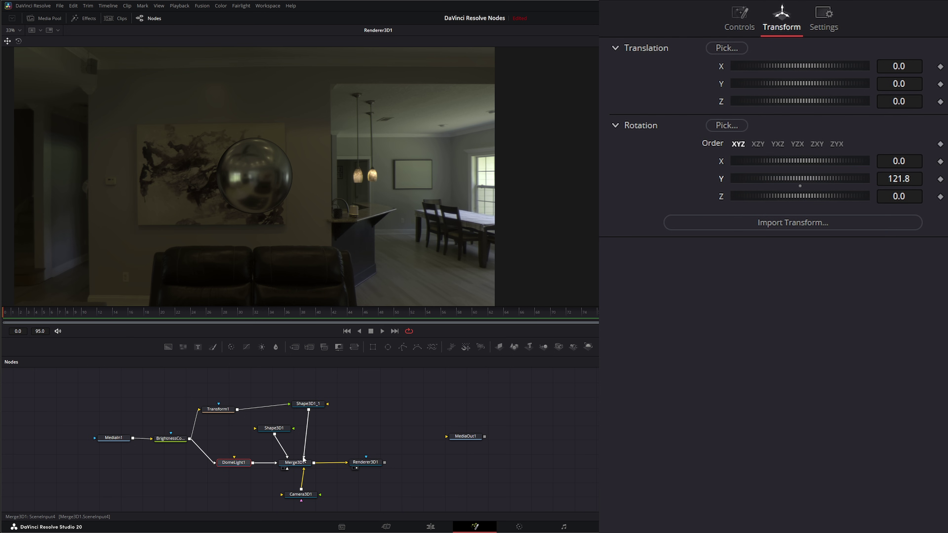
{"action": "left_click_drag", "start_coordinate": [305, 456], "coordinate": [225, 474]}
- Add a uDomeLight node to the node graph via the udome search
{"action": "left_click", "coordinate": [360, 423]}
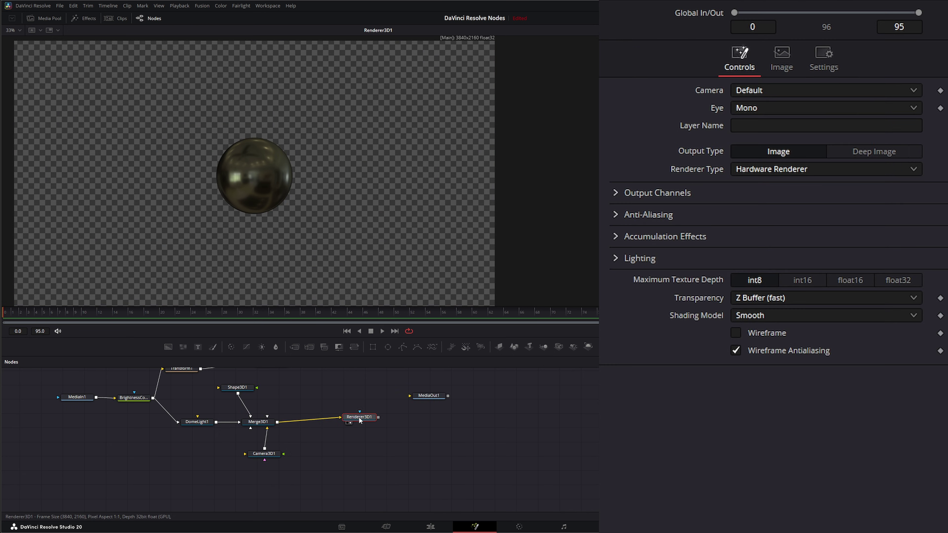
{"action": "left_click_drag", "start_coordinate": [359, 424], "coordinate": [358, 425]}
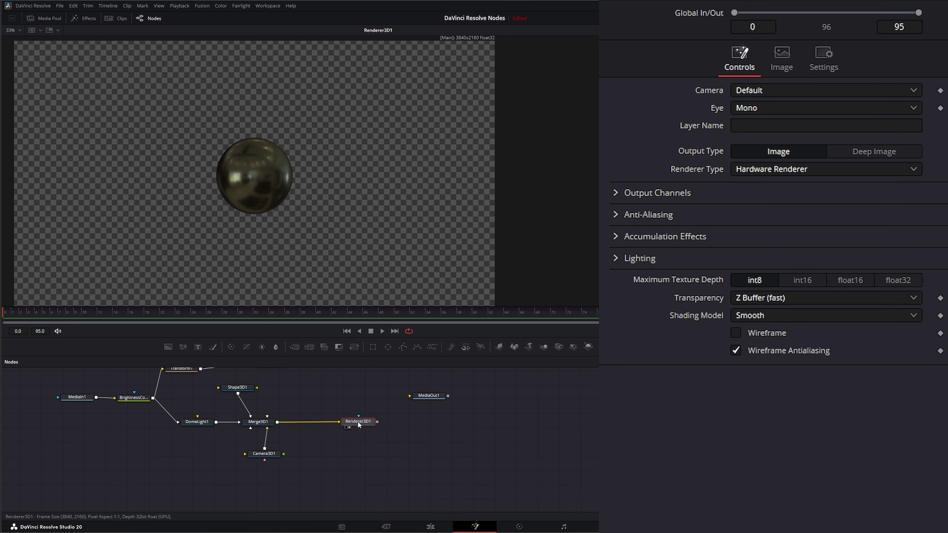
{"action": "left_click", "coordinate": [366, 473]}
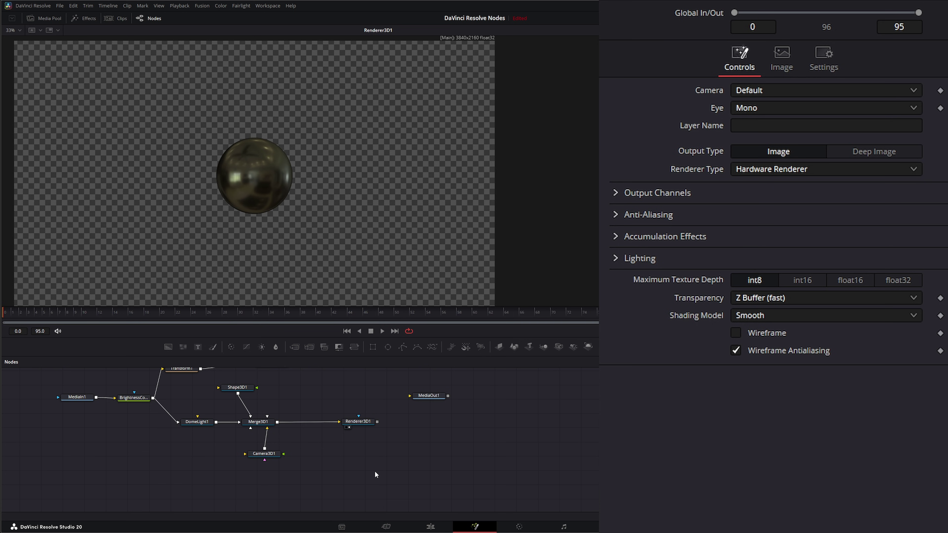
{"action": "key", "text": "shift+space"}
{"action": "type", "text": "dome"}
{"action": "key", "text": "BackSpace"}
{"action": "key", "text": "BackSpace"}
{"action": "key", "text": "BackSpace"}
{"action": "key", "text": "BackSpace"}
{"action": "type", "text": "u"}
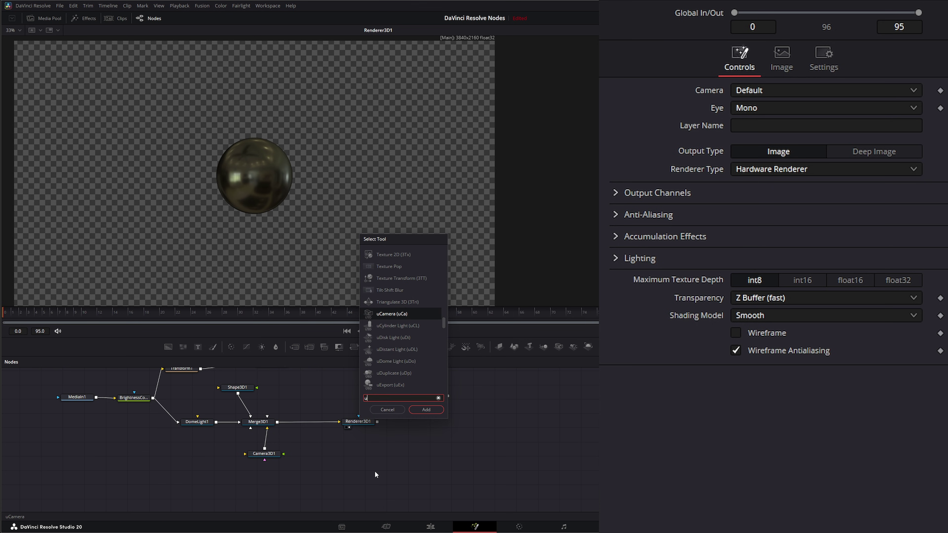
{"action": "type", "text": "dome"}
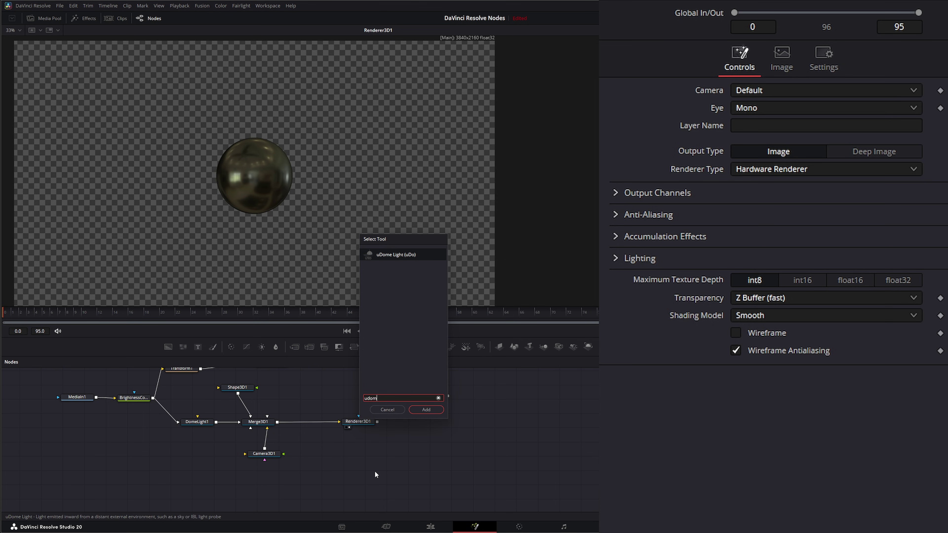
{"action": "key", "text": "Return"}
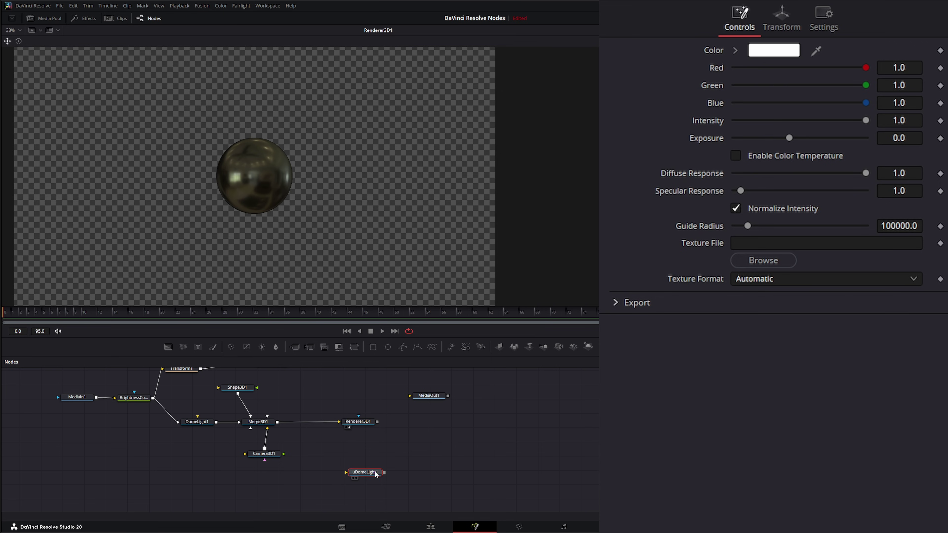
- Chain a uMerge and a uRenderer node after uDomeLight1
{"action": "key", "text": "shift+space"}
{"action": "type", "text": "umerge"}
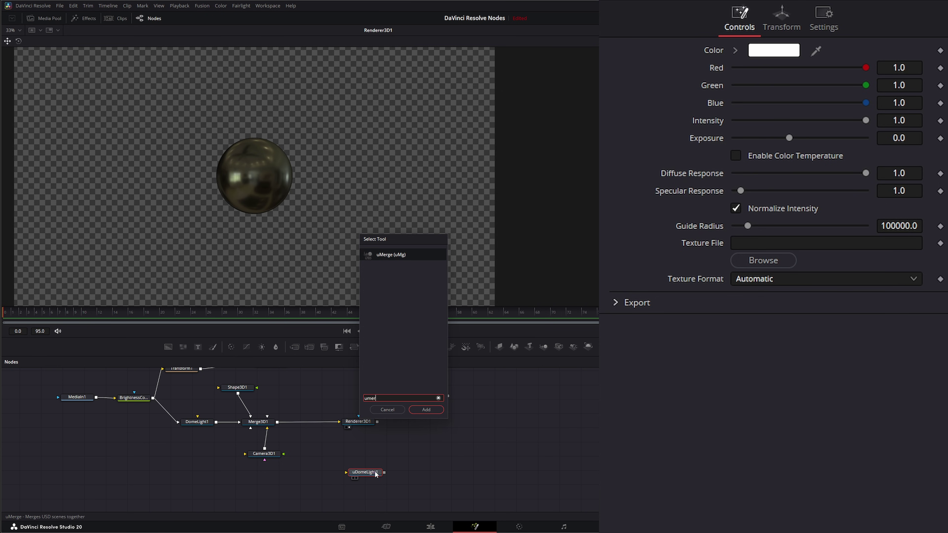
{"action": "key", "text": "Return"}
{"action": "key", "text": "shift+space"}
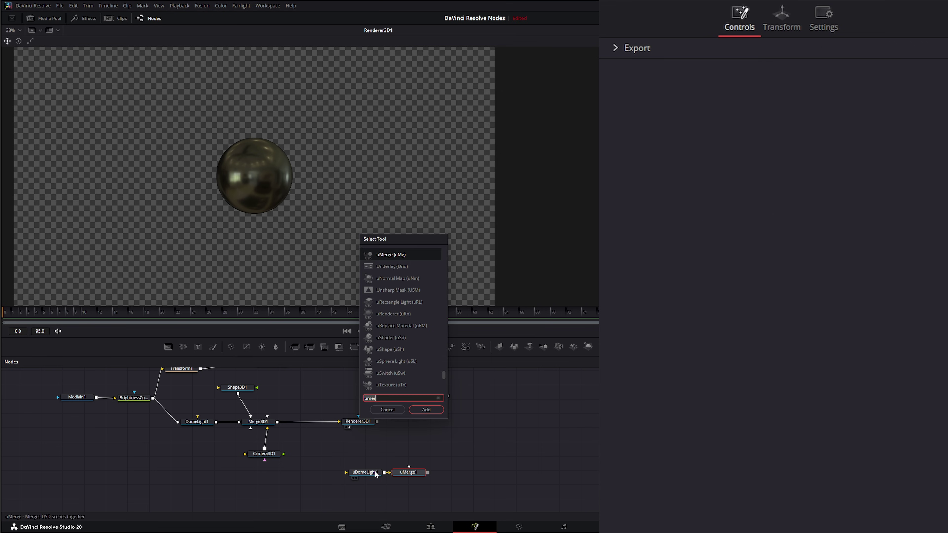
{"action": "type", "text": "urend"}
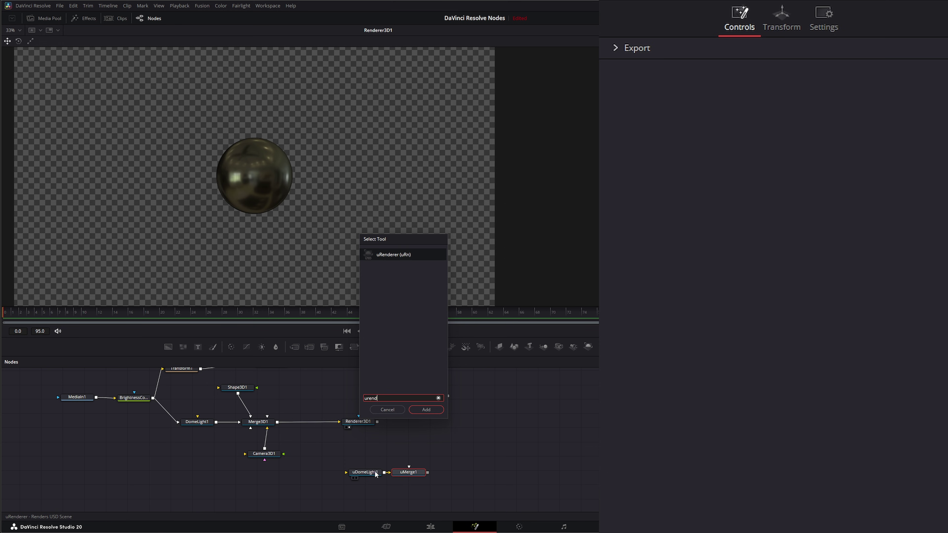
{"action": "key", "text": "Return"}
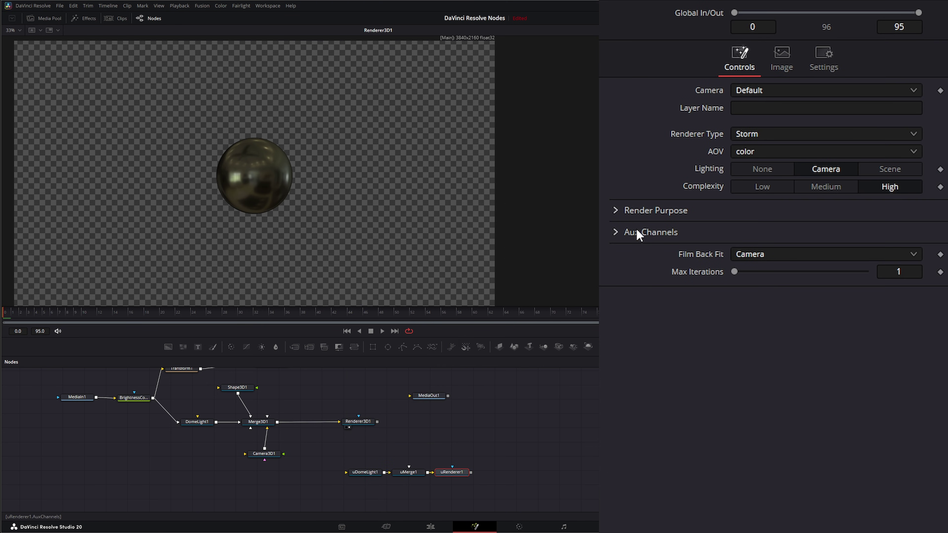
- Set uRenderer1's Lighting to Scene and enable Sky Dome
{"action": "left_click", "coordinate": [899, 170]}
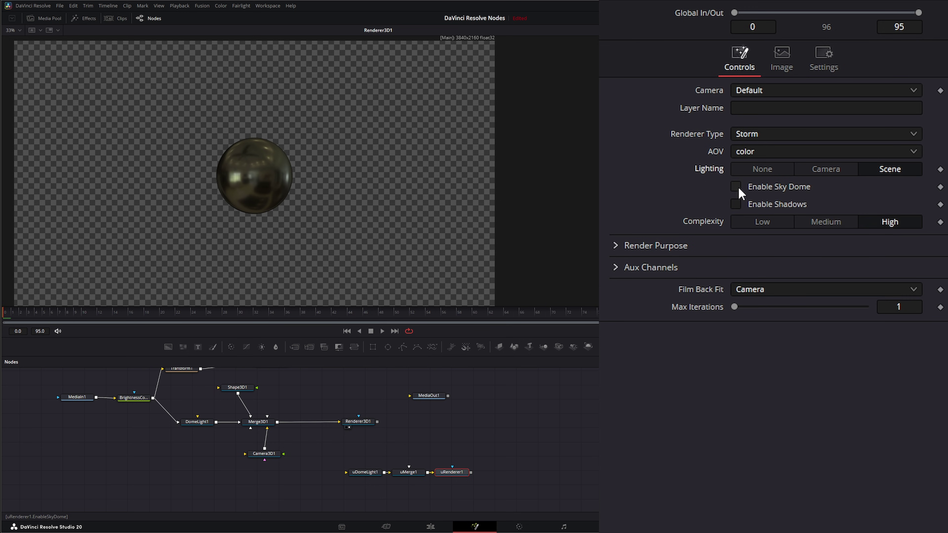
{"action": "left_click", "coordinate": [738, 187]}
{"action": "left_click", "coordinate": [357, 474]}
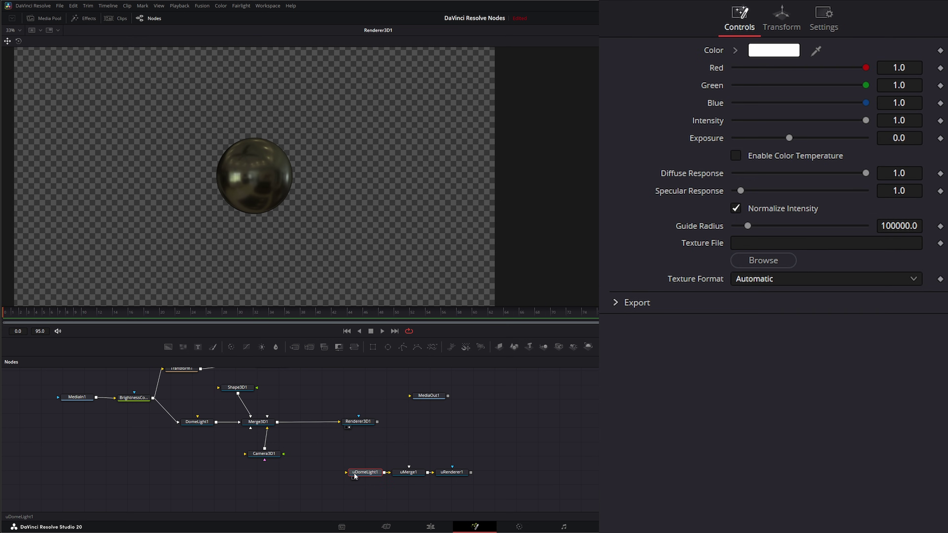
- Load LivingRoom01.hdr into uDomeLight1's Texture File and view uRenderer1
{"action": "left_click", "coordinate": [761, 258]}
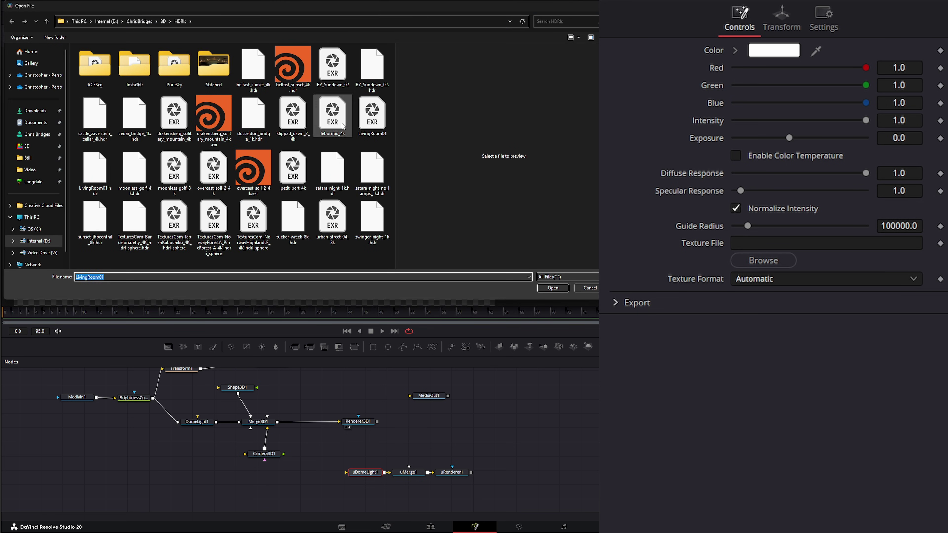
{"action": "double_click", "coordinate": [100, 172]}
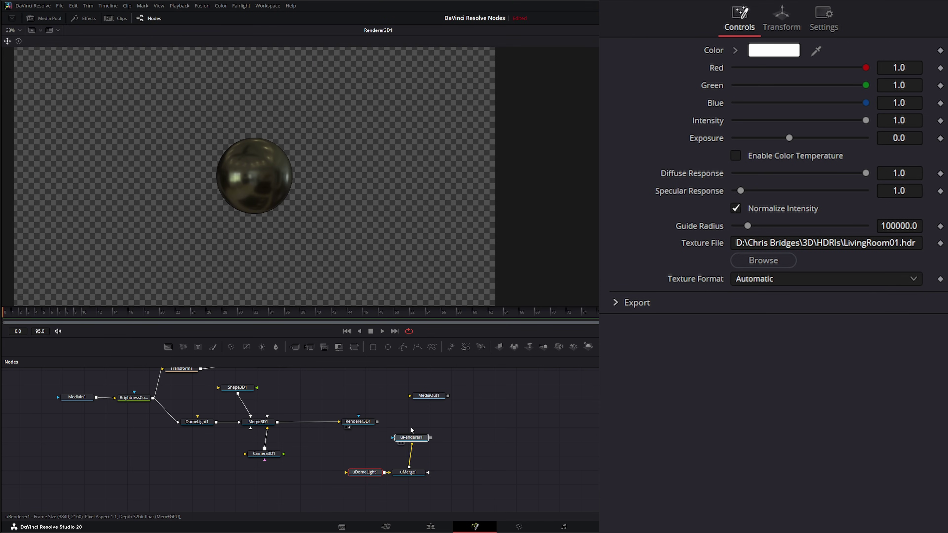
{"action": "key", "text": "1"}
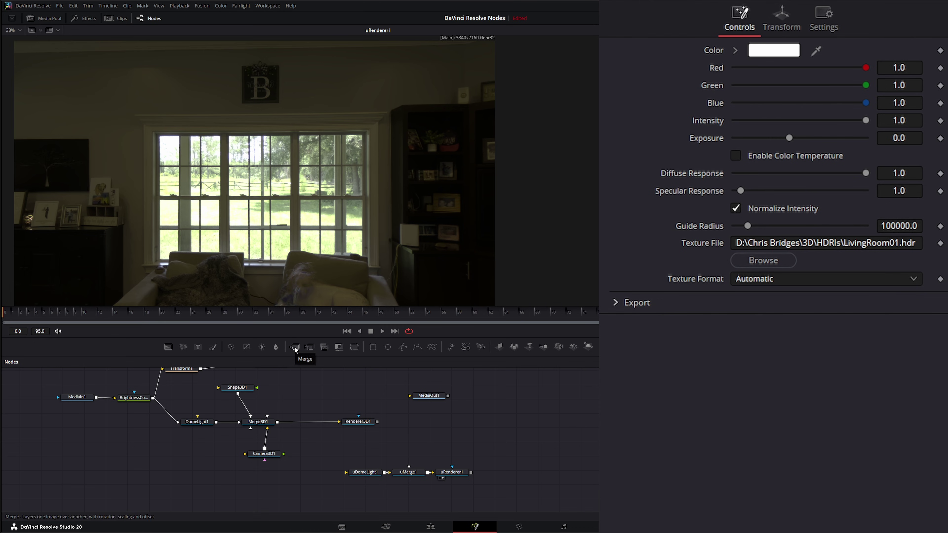
- Add Merge1 with uRenderer1 as background and Renderer3D1 as foreground, and view it
{"action": "left_click_drag", "start_coordinate": [295, 346], "coordinate": [399, 404]}
{"action": "left_click_drag", "start_coordinate": [448, 440], "coordinate": [448, 438]}
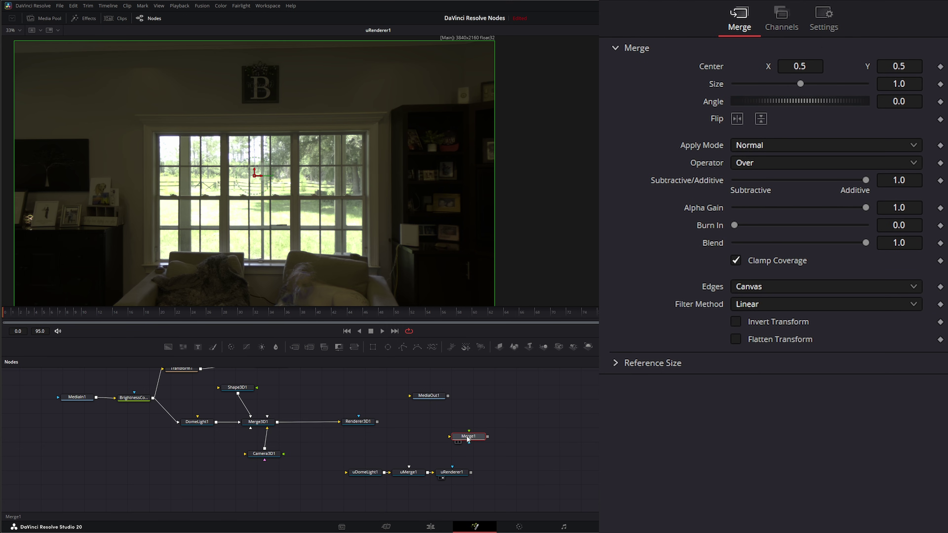
{"action": "left_click_drag", "start_coordinate": [522, 451], "coordinate": [396, 463]}
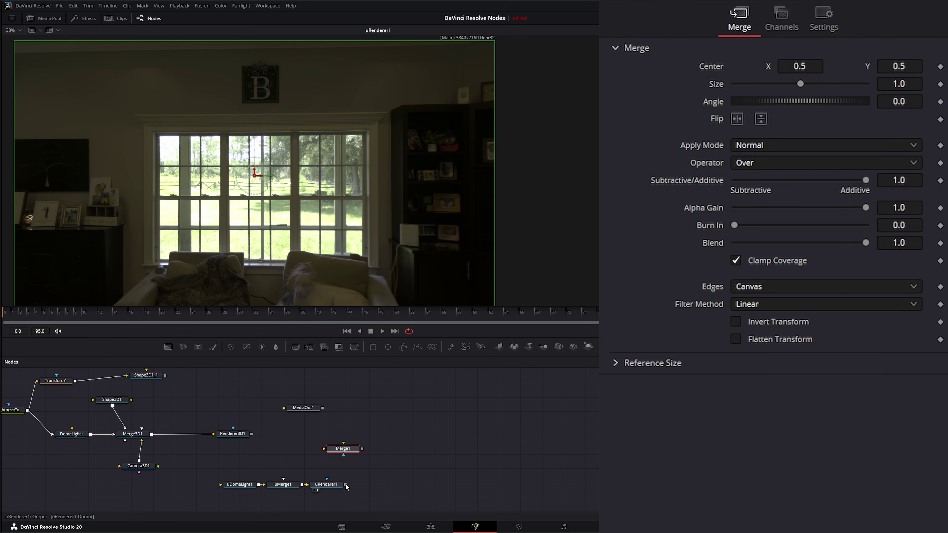
{"action": "left_click_drag", "start_coordinate": [323, 455], "coordinate": [342, 449]}
{"action": "left_click_drag", "start_coordinate": [252, 433], "coordinate": [324, 449]}
{"action": "key", "text": "1"}
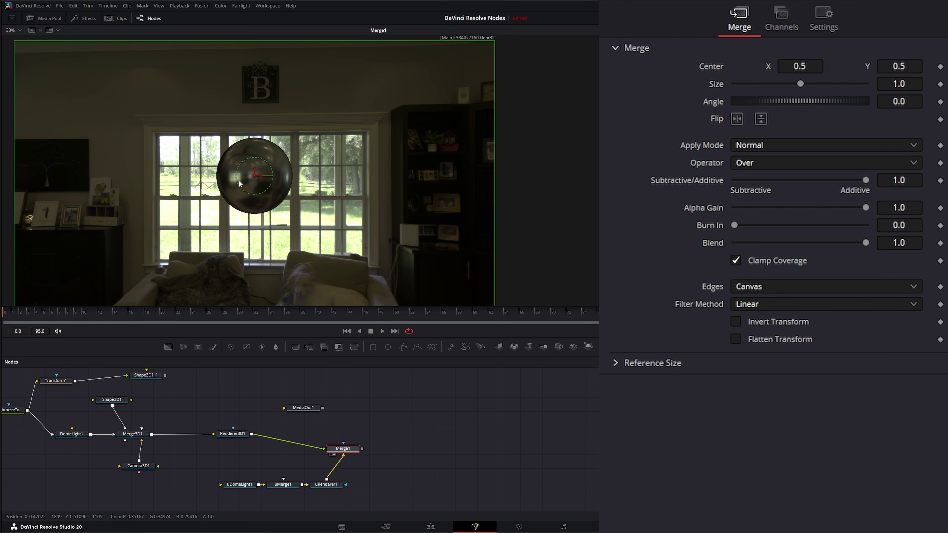
{"action": "left_click", "coordinate": [243, 484]}
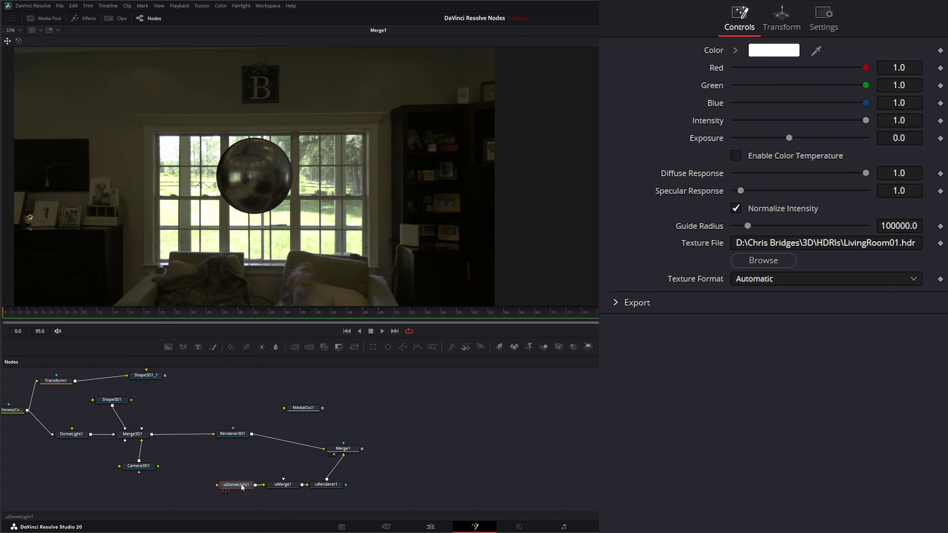
- Rotate uDomeLight1 to -89.1° in Y, then bring up DomeLight1's rotation settings
{"action": "left_click", "coordinate": [782, 17]}
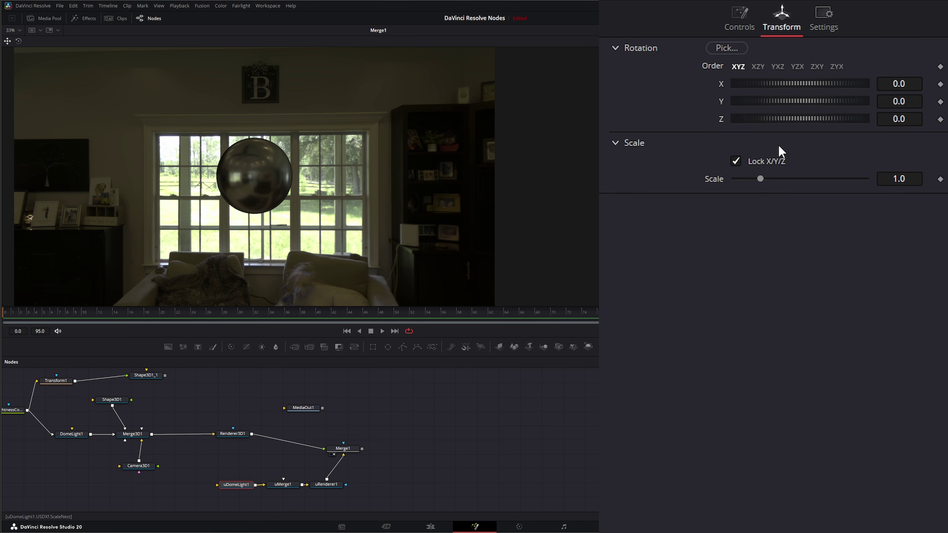
{"action": "left_click_drag", "start_coordinate": [817, 101], "coordinate": [783, 103]}
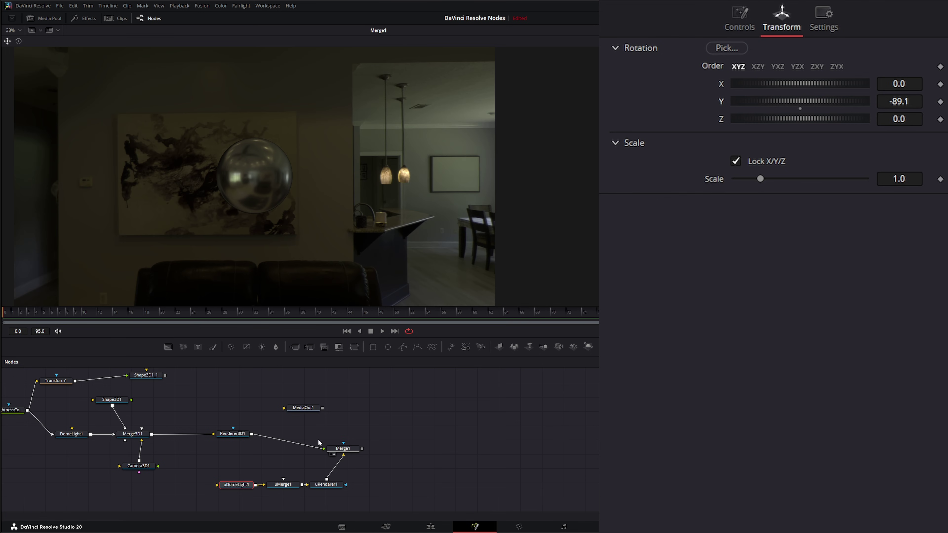
{"action": "left_click_drag", "start_coordinate": [341, 448], "coordinate": [349, 449]}
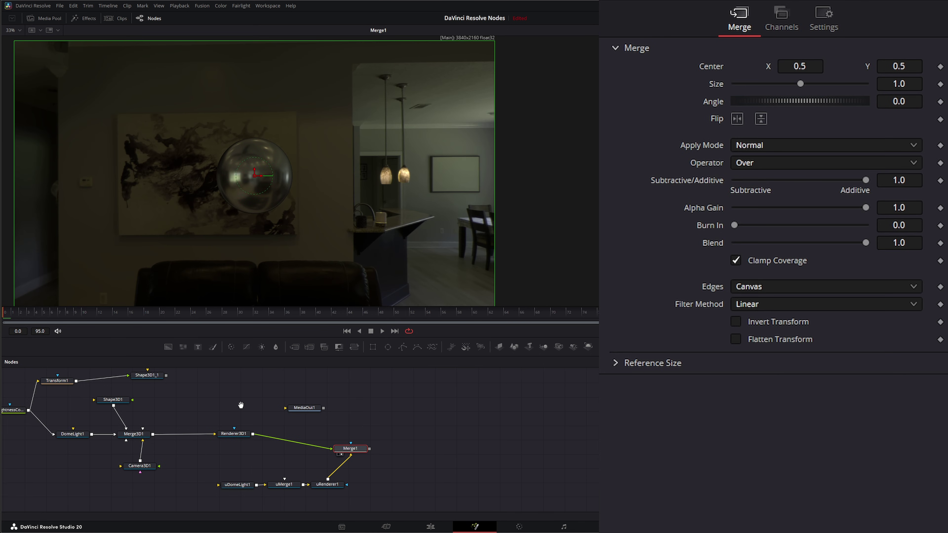
{"action": "left_click_drag", "start_coordinate": [240, 405], "coordinate": [414, 407]}
{"action": "left_click_drag", "start_coordinate": [217, 416], "coordinate": [284, 460]}
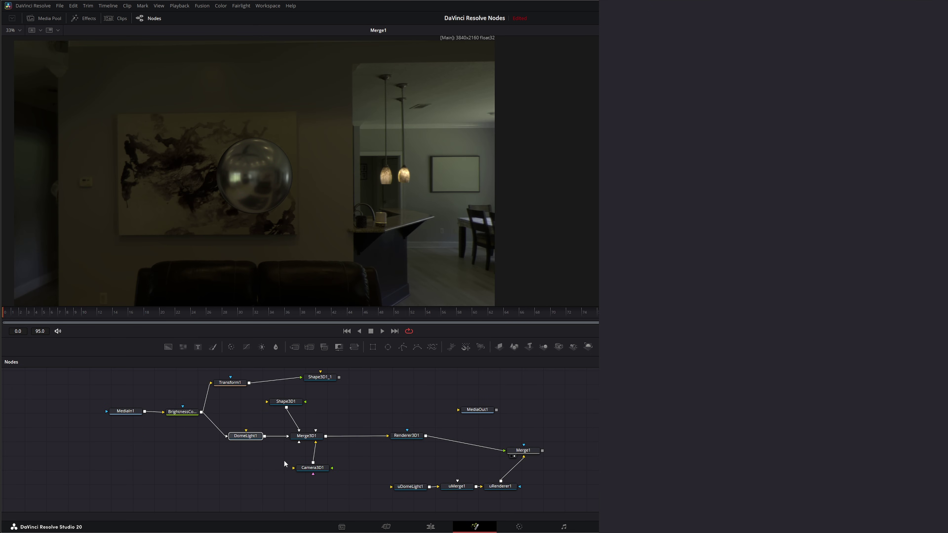
{"action": "left_click", "coordinate": [252, 440]}
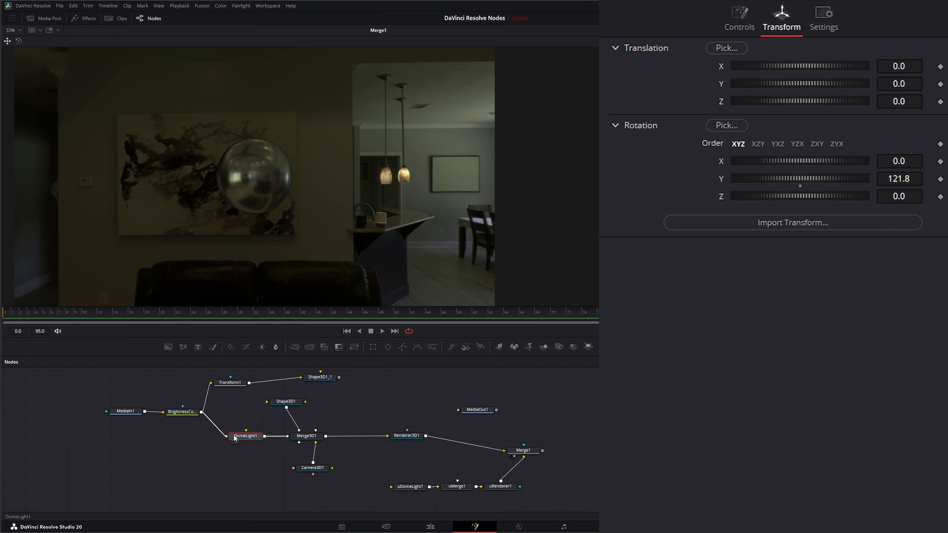